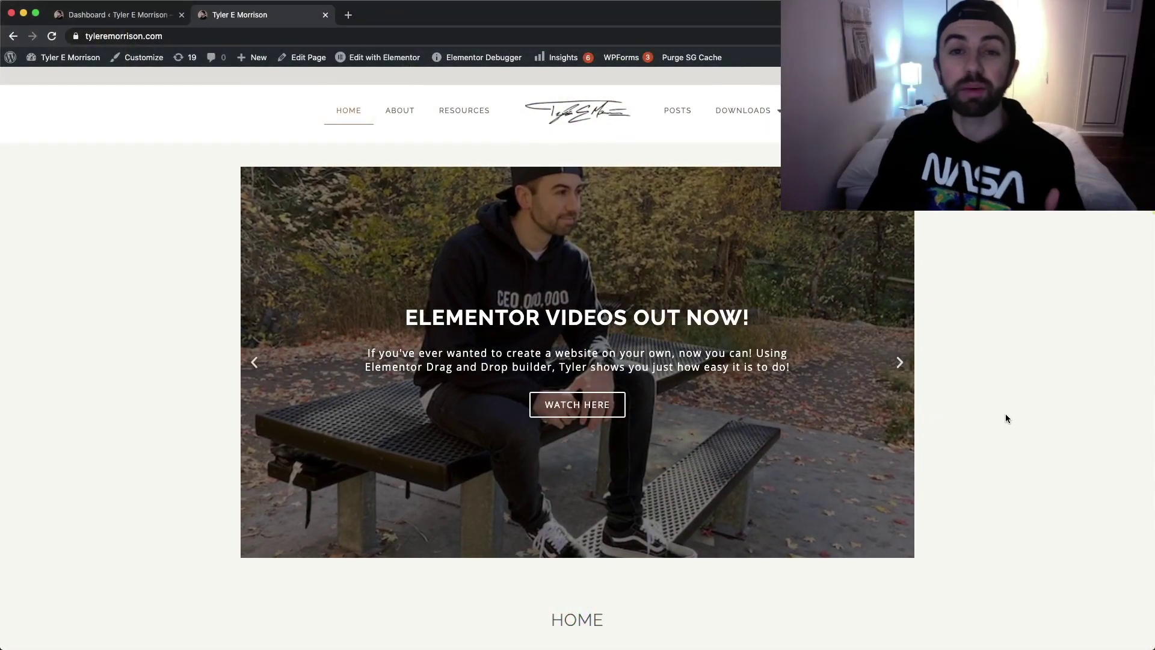
Look through the website's home page, from the hero slider down to the latest YouTube posts and newsletter sign-up form.
{"action": "scroll", "coordinate": [1019, 427], "scroll_direction": "down", "scroll_amount": 6}
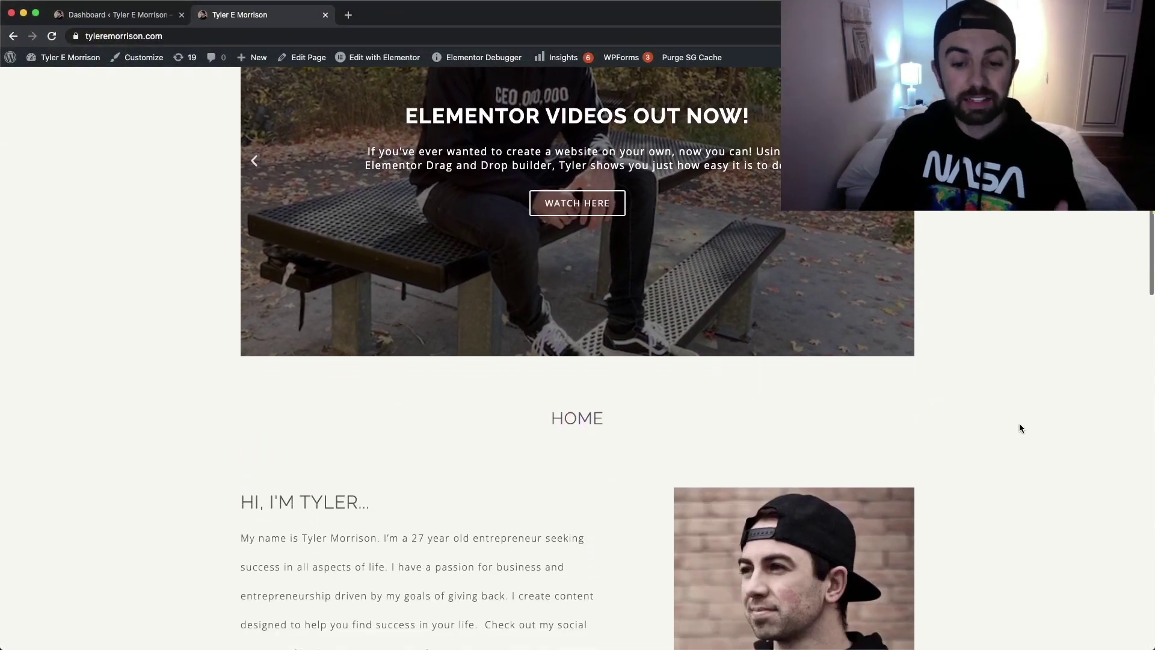
{"action": "scroll", "coordinate": [1019, 427], "scroll_direction": "down", "scroll_amount": 10}
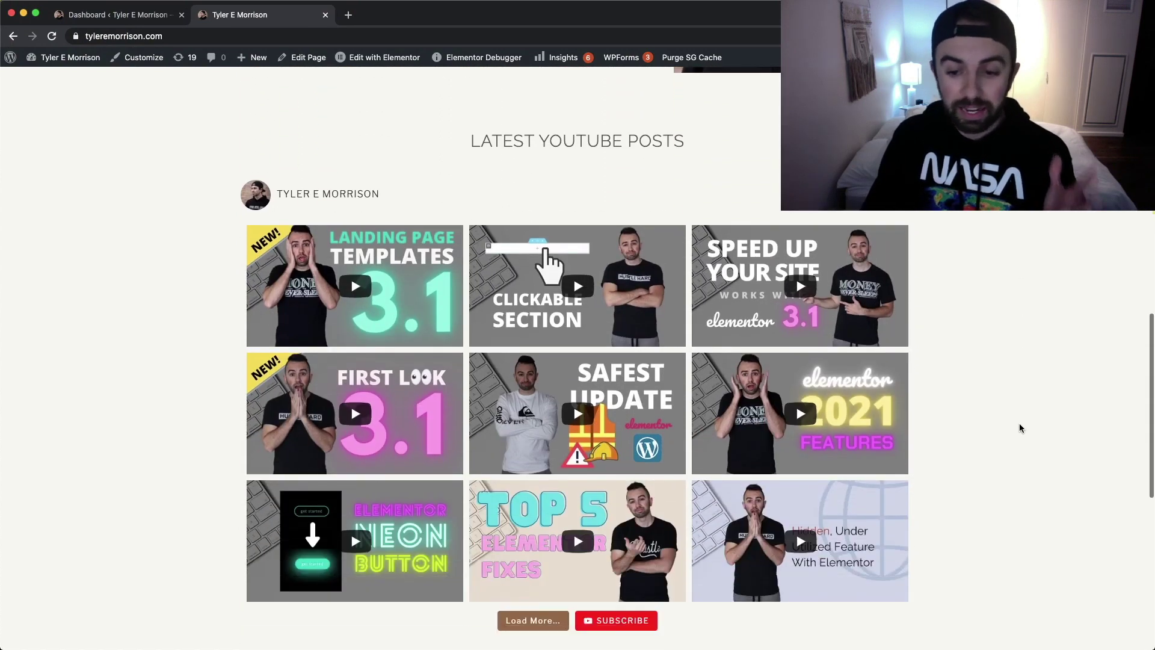
{"action": "scroll", "coordinate": [1019, 428], "scroll_direction": "down", "scroll_amount": 1}
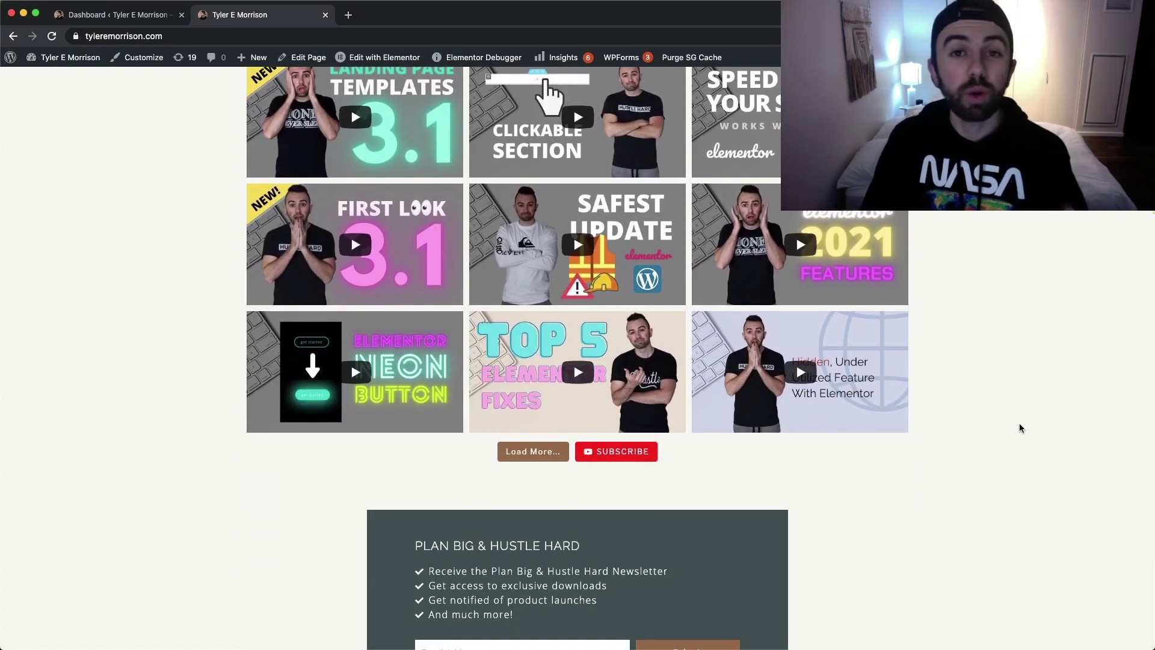
{"action": "scroll", "coordinate": [1019, 427], "scroll_direction": "down", "scroll_amount": 5}
{"action": "scroll", "coordinate": [1019, 427], "scroll_direction": "up", "scroll_amount": 10}
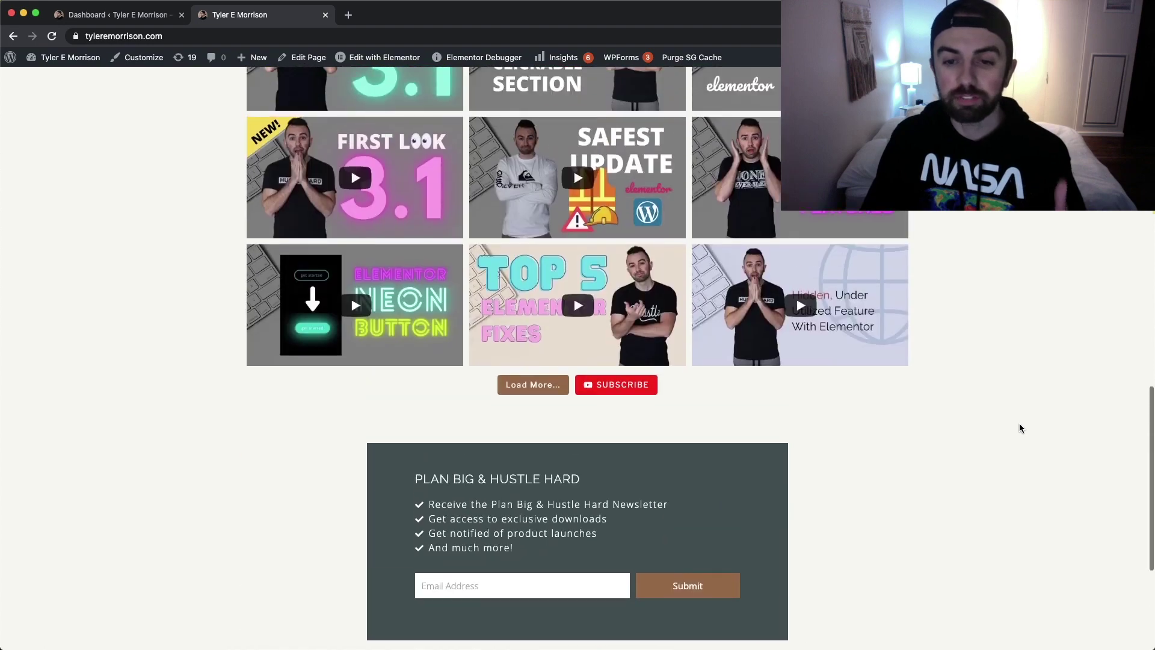
{"action": "scroll", "coordinate": [1019, 427], "scroll_direction": "up", "scroll_amount": 12}
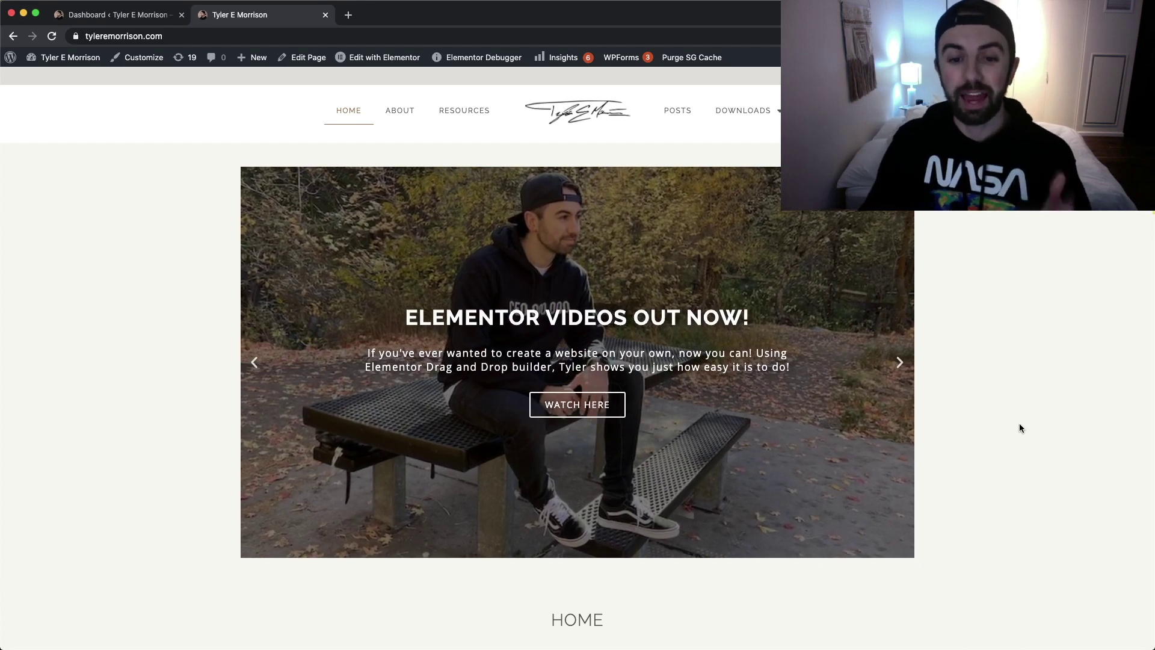
{"action": "left_click", "coordinate": [897, 363]}
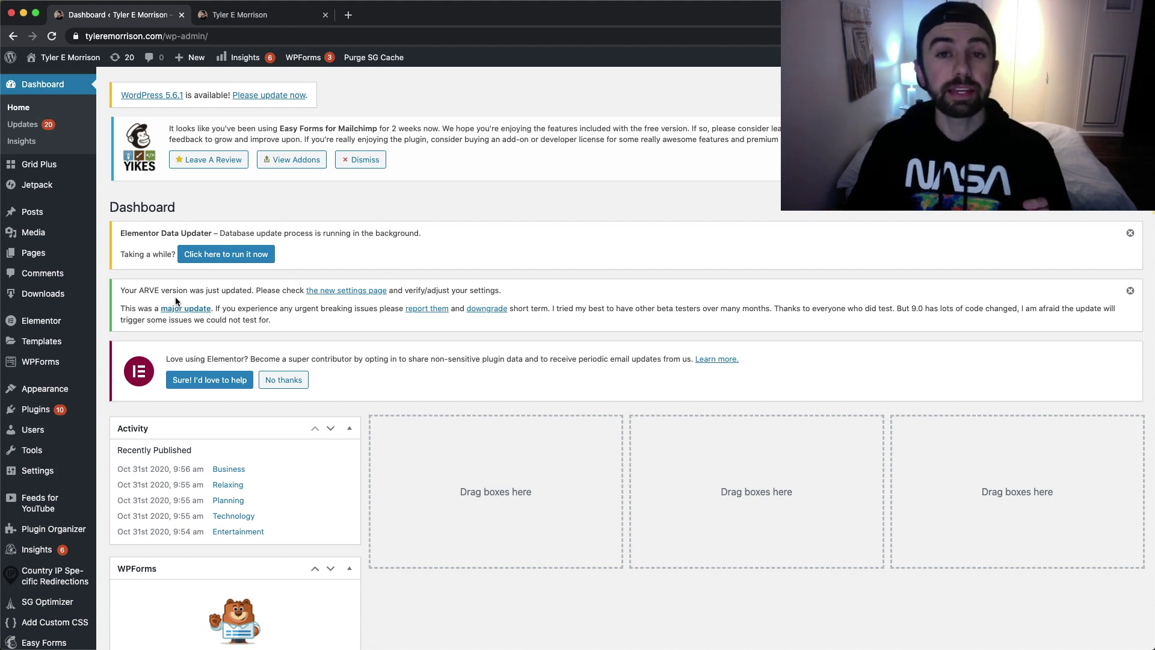
Open Elementor's experiments settings and check the status of the Landing Pages feature.
{"action": "mouse_move", "coordinate": [60, 323]}
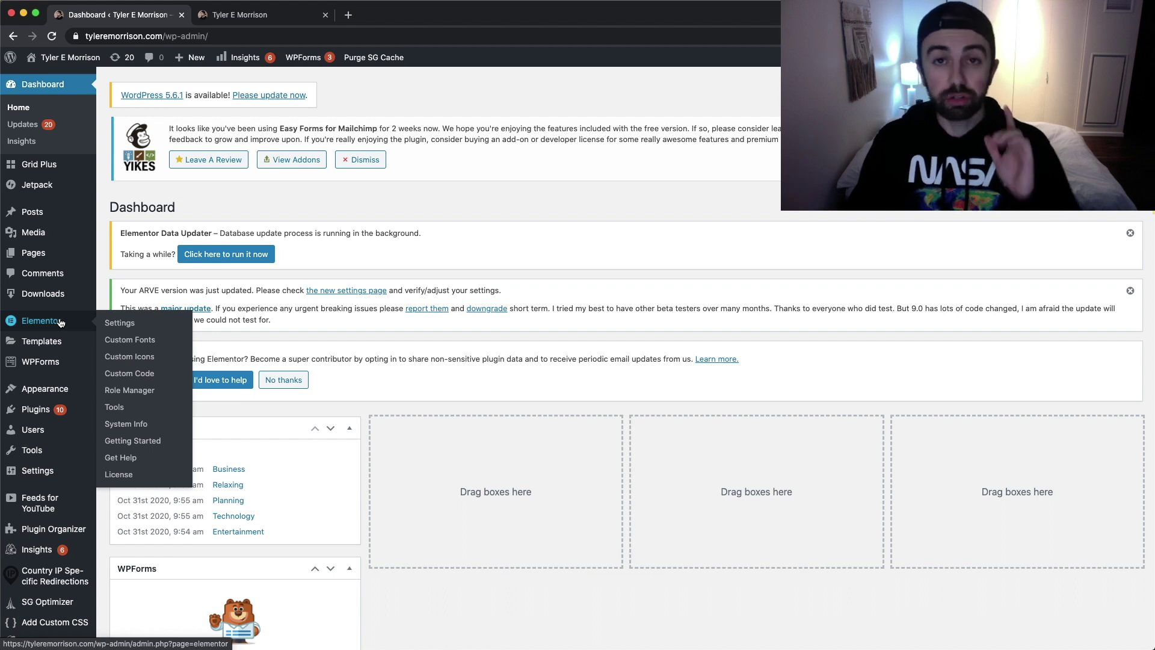
{"action": "mouse_move", "coordinate": [42, 344]}
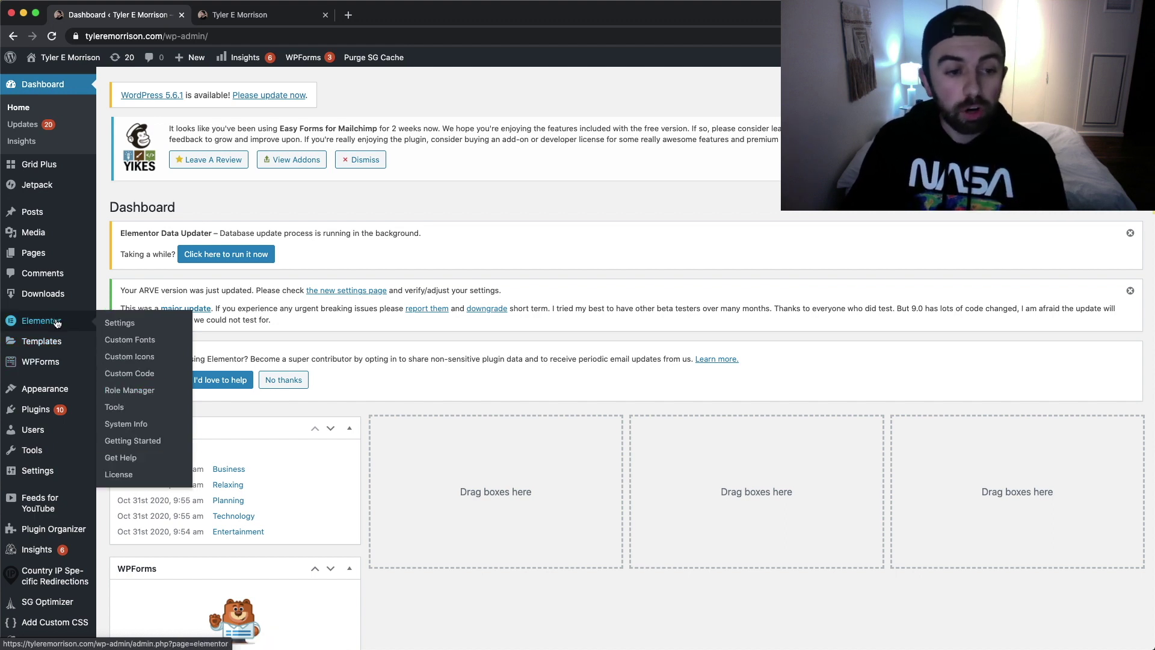
{"action": "left_click", "coordinate": [135, 325]}
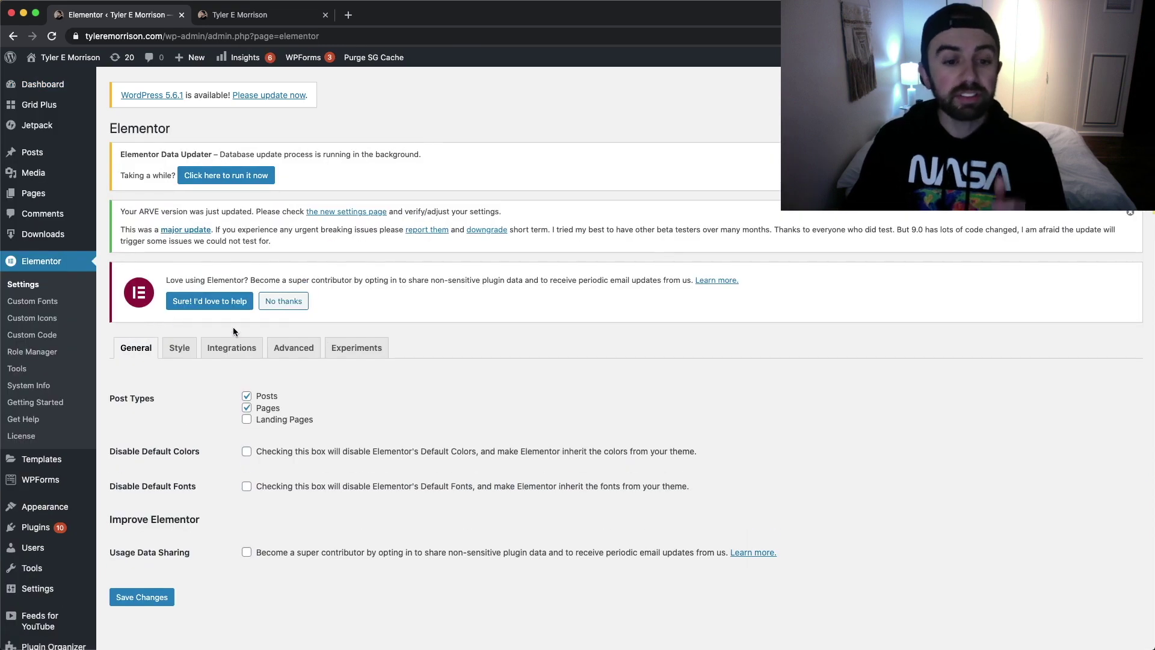
{"action": "left_click", "coordinate": [374, 350]}
{"action": "scroll", "coordinate": [371, 352], "scroll_direction": "down", "scroll_amount": 5}
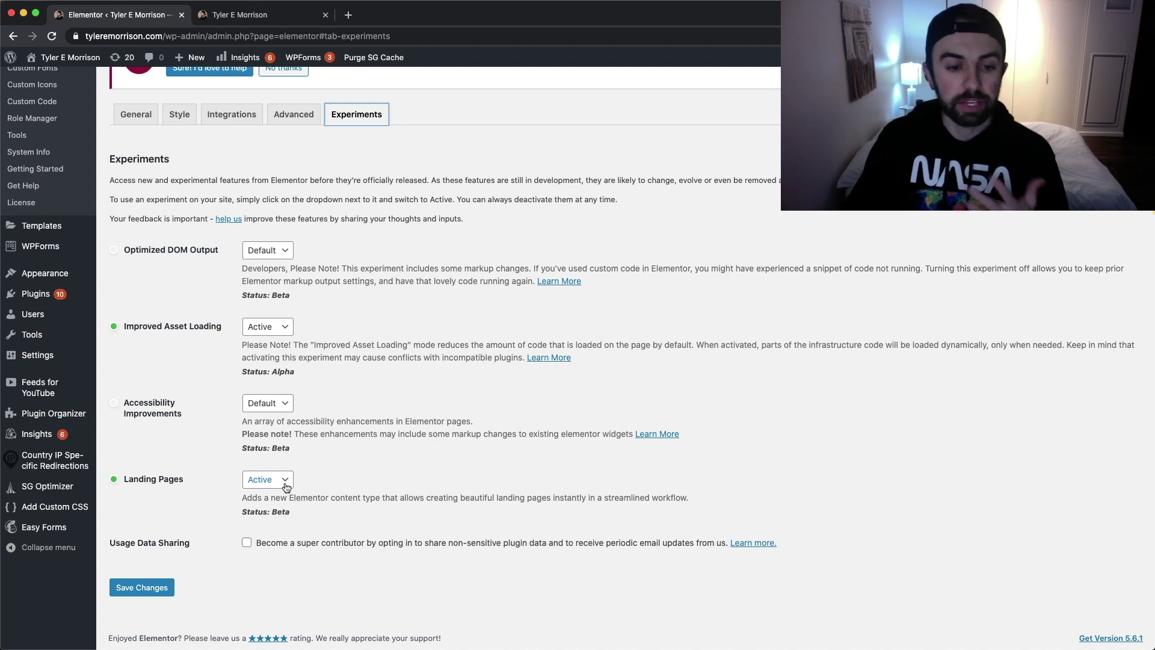
Open the list of landing page templates and add a new landing page.
{"action": "mouse_move", "coordinate": [71, 277]}
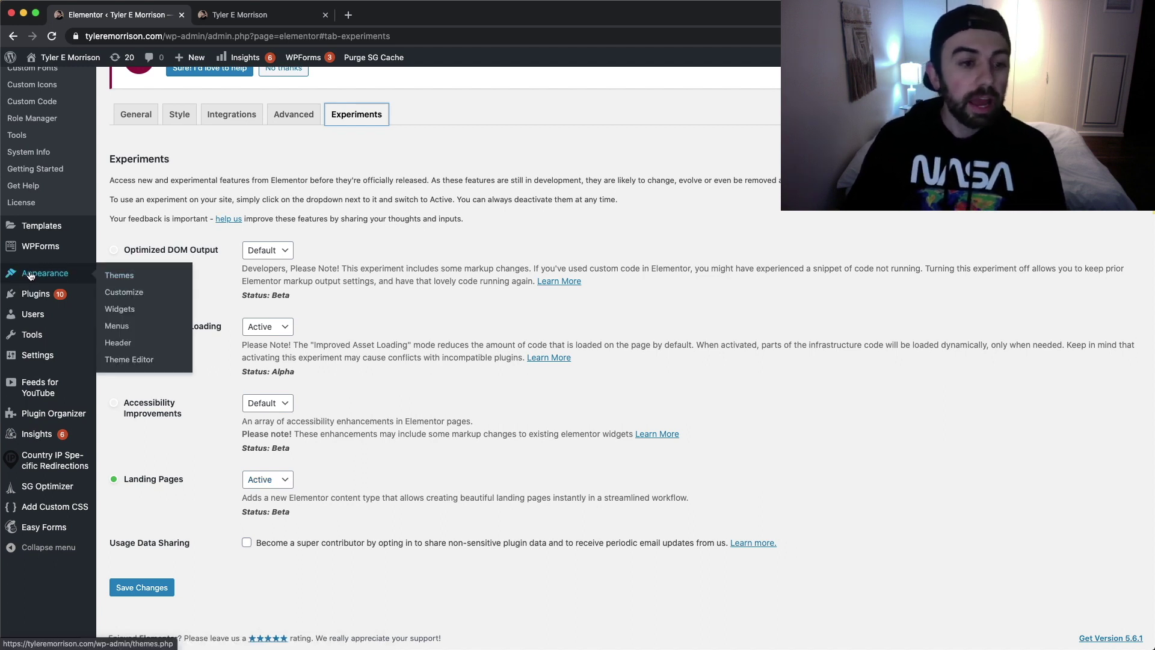
{"action": "mouse_move", "coordinate": [46, 231]}
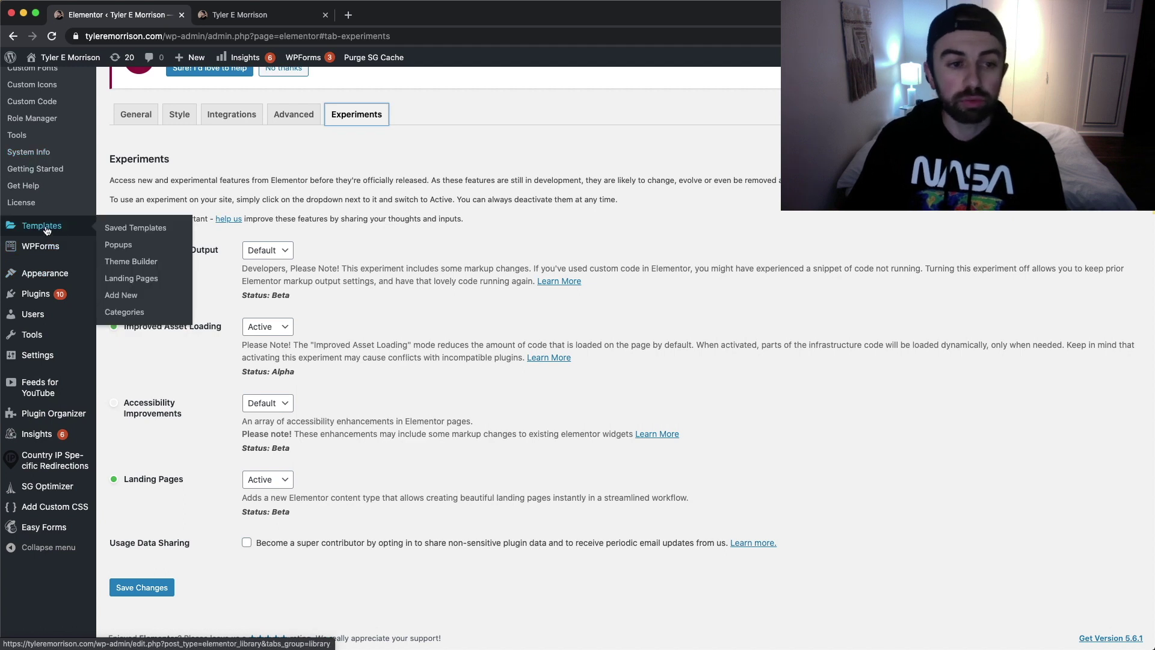
{"action": "scroll", "coordinate": [46, 231], "scroll_direction": "up", "scroll_amount": 2}
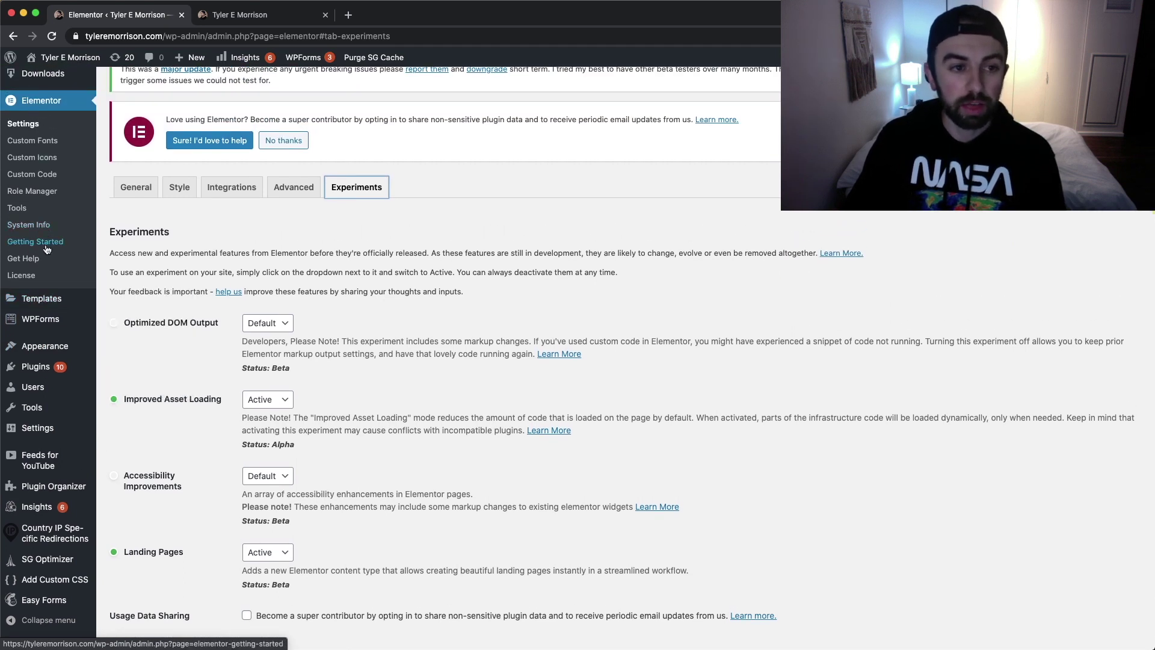
{"action": "mouse_move", "coordinate": [66, 299]}
{"action": "left_click", "coordinate": [140, 352]}
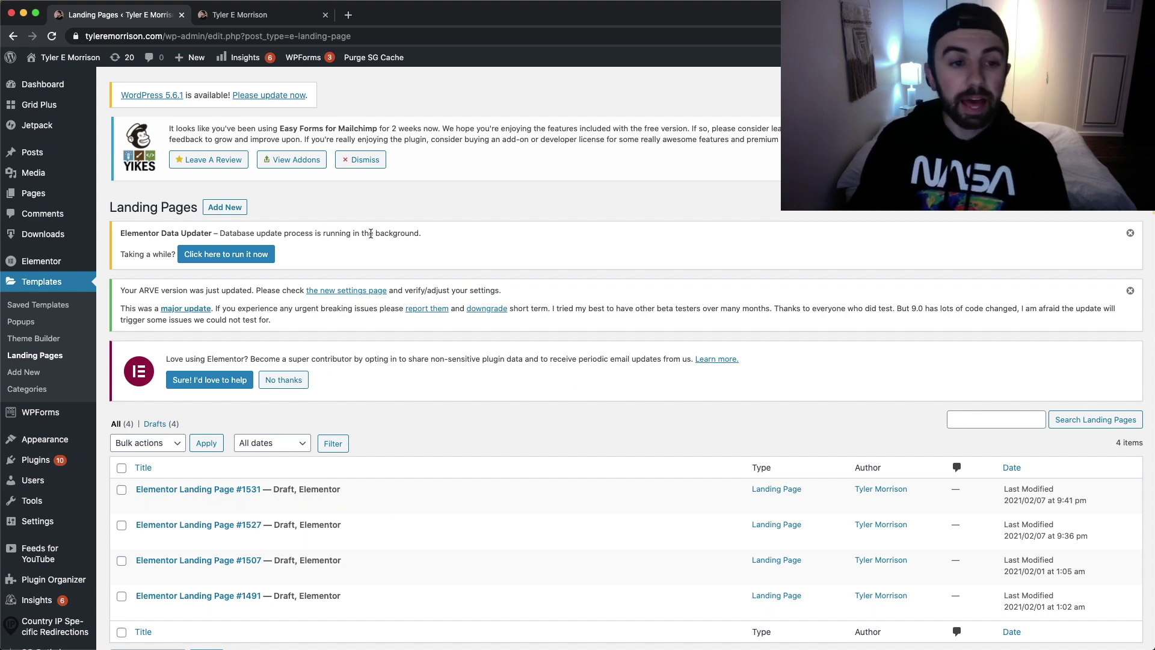
{"action": "left_click", "coordinate": [217, 211]}
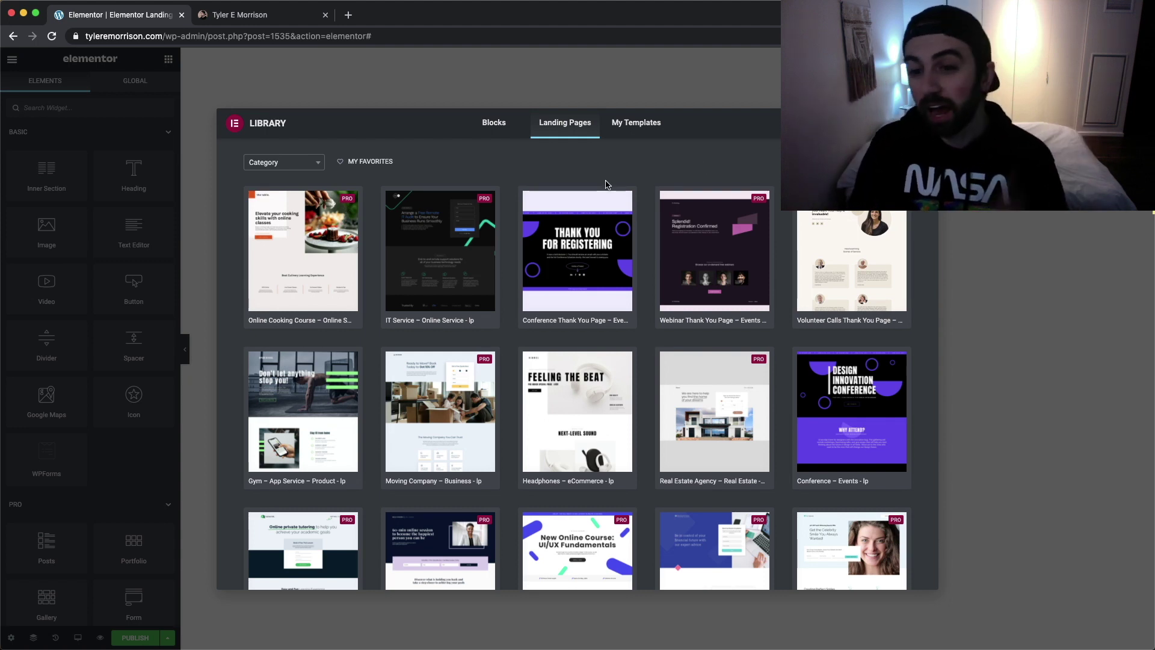
Browse the landing page templates offered in the Elementor library.
{"action": "scroll", "coordinate": [625, 229], "scroll_direction": "down", "scroll_amount": 2}
{"action": "scroll", "coordinate": [656, 224], "scroll_direction": "down", "scroll_amount": 5}
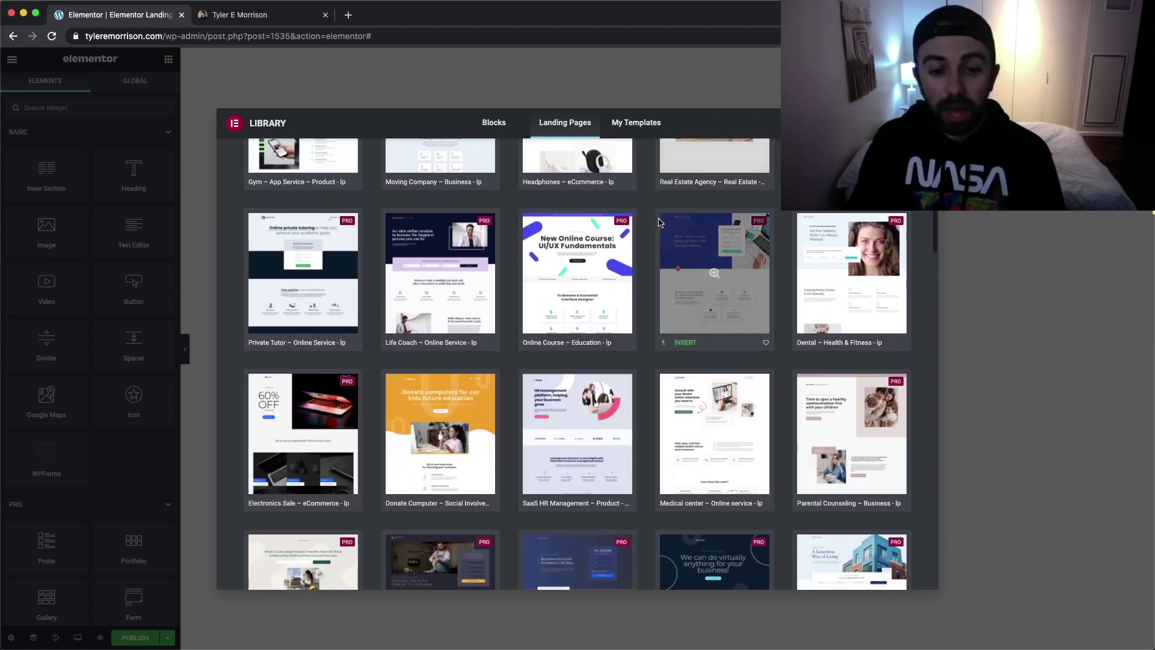
{"action": "scroll", "coordinate": [660, 241], "scroll_direction": "down", "scroll_amount": 3}
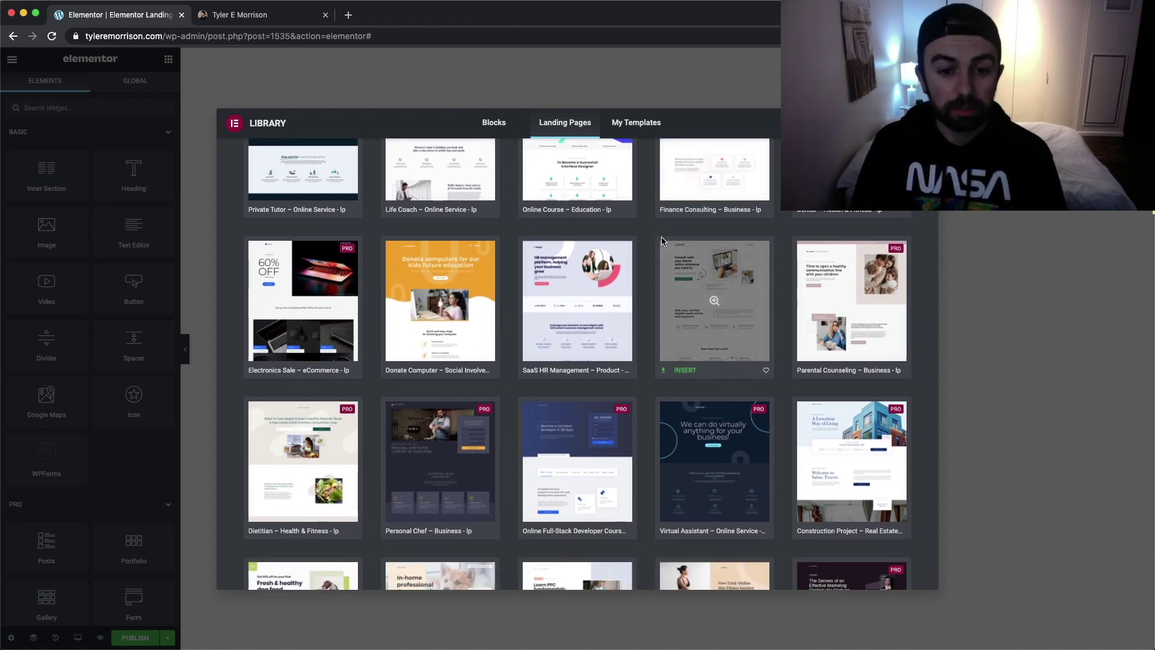
{"action": "scroll", "coordinate": [673, 248], "scroll_direction": "down", "scroll_amount": 4}
{"action": "scroll", "coordinate": [673, 248], "scroll_direction": "up", "scroll_amount": 8}
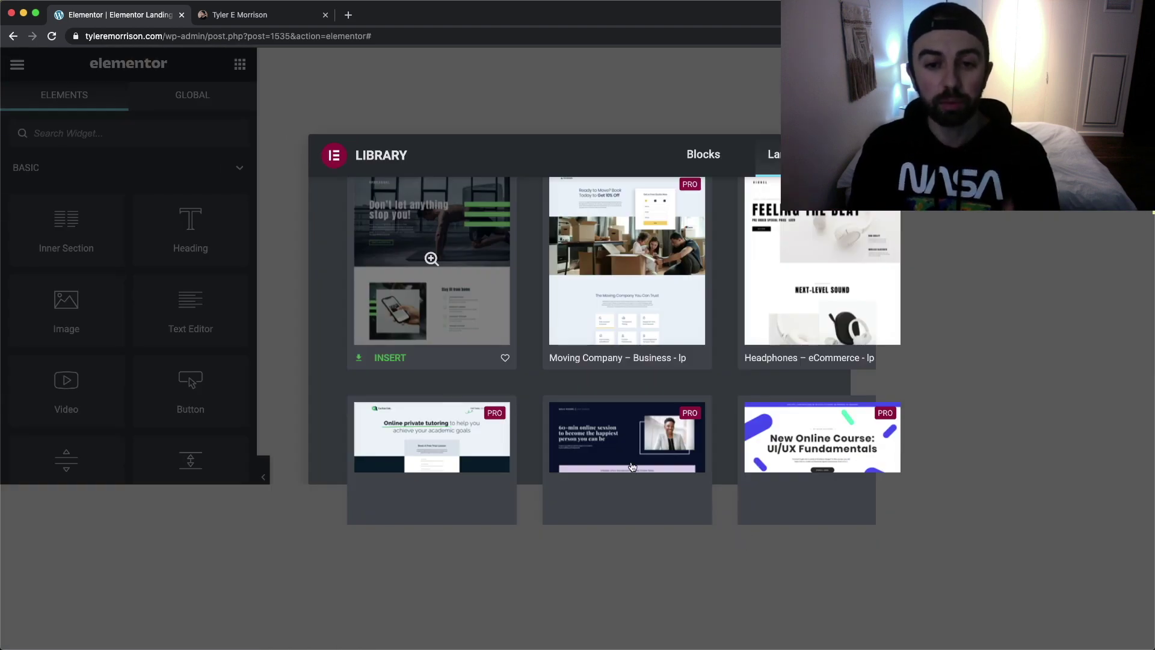
{"action": "scroll", "coordinate": [532, 326], "scroll_direction": "up", "scroll_amount": 5}
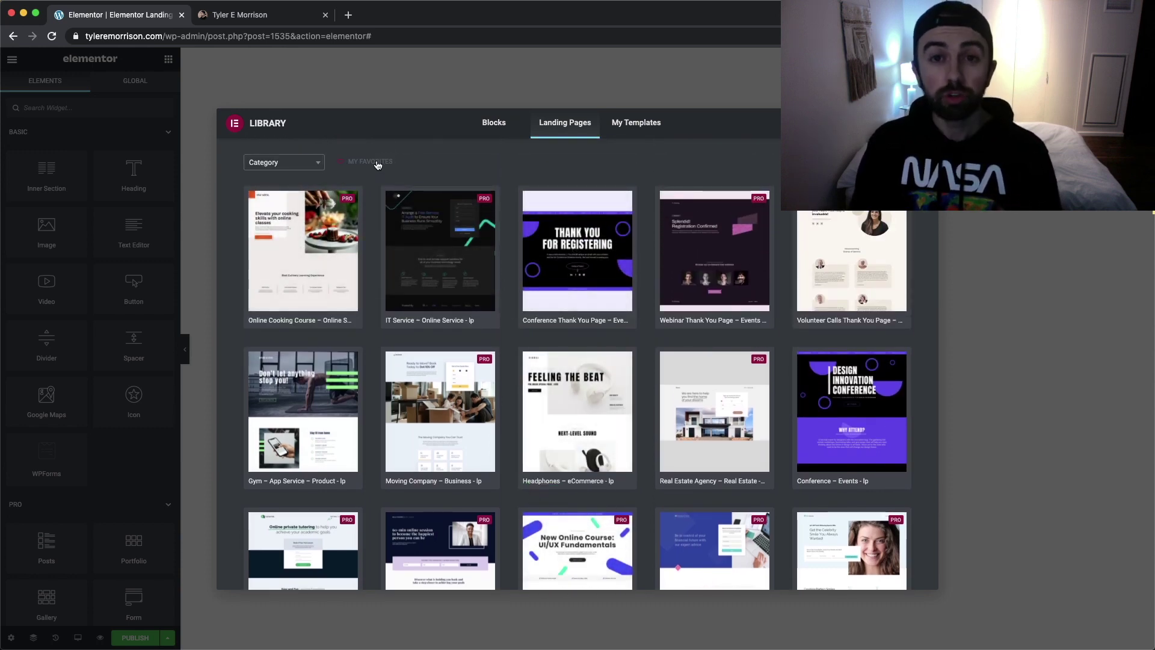
Filter the library to favorite templates, preview the full Headphones – eCommerce landing page, and return to the library.
{"action": "left_click", "coordinate": [378, 165]}
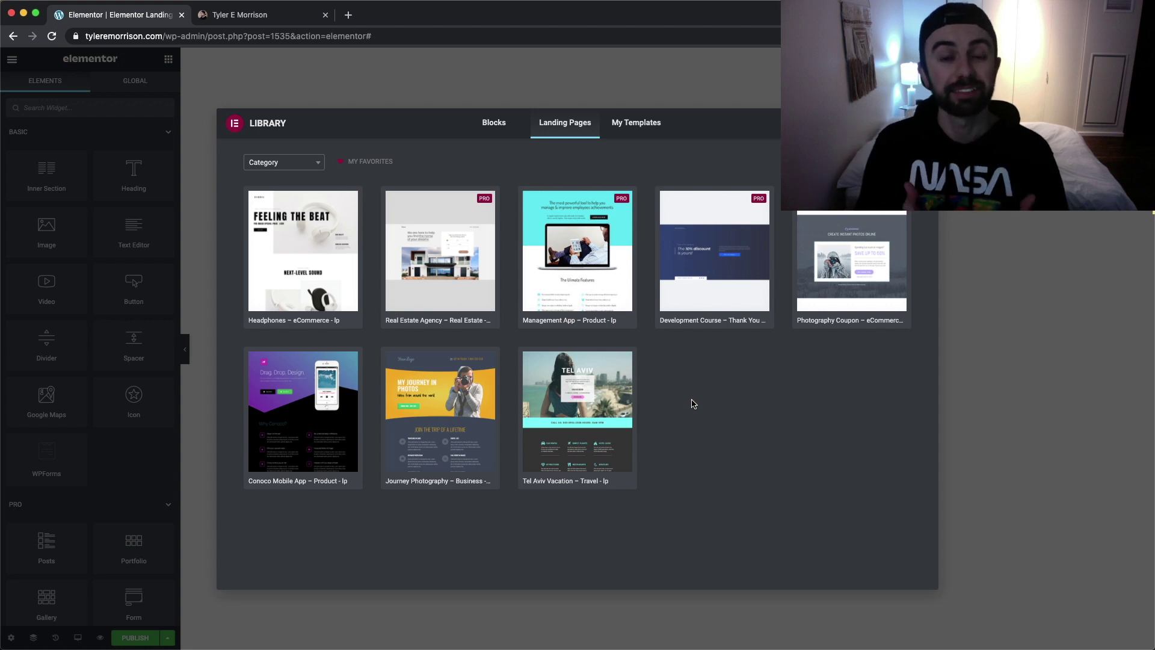
{"action": "left_click", "coordinate": [329, 247]}
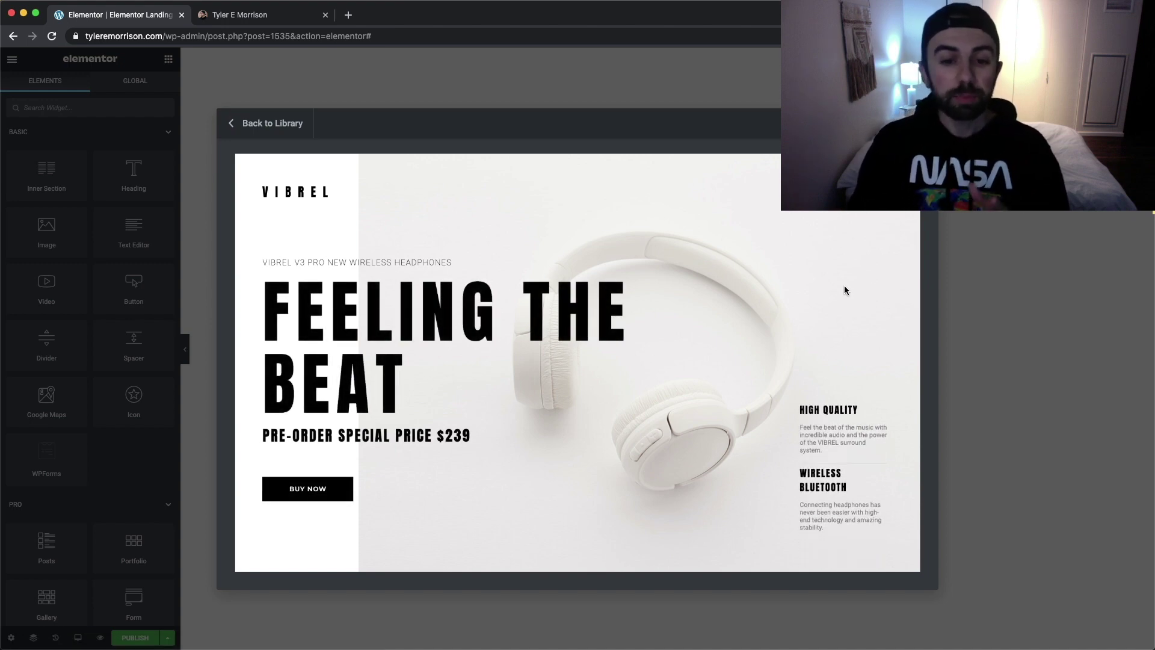
{"action": "scroll", "coordinate": [844, 291], "scroll_direction": "down", "scroll_amount": 5}
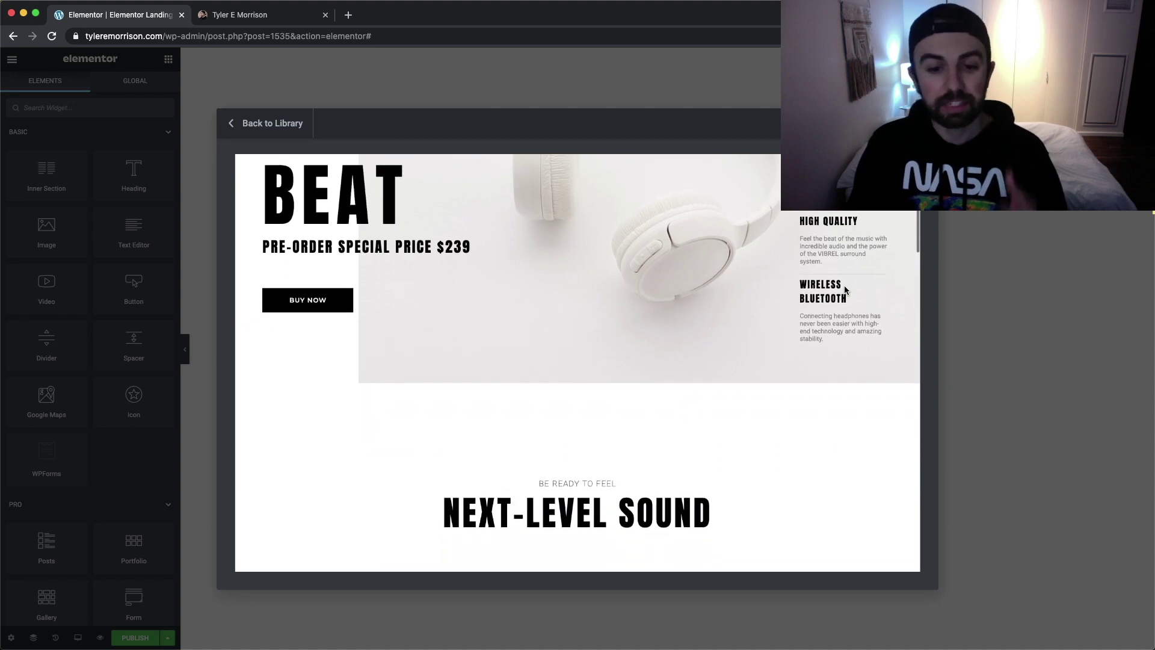
{"action": "scroll", "coordinate": [845, 290], "scroll_direction": "down", "scroll_amount": 8}
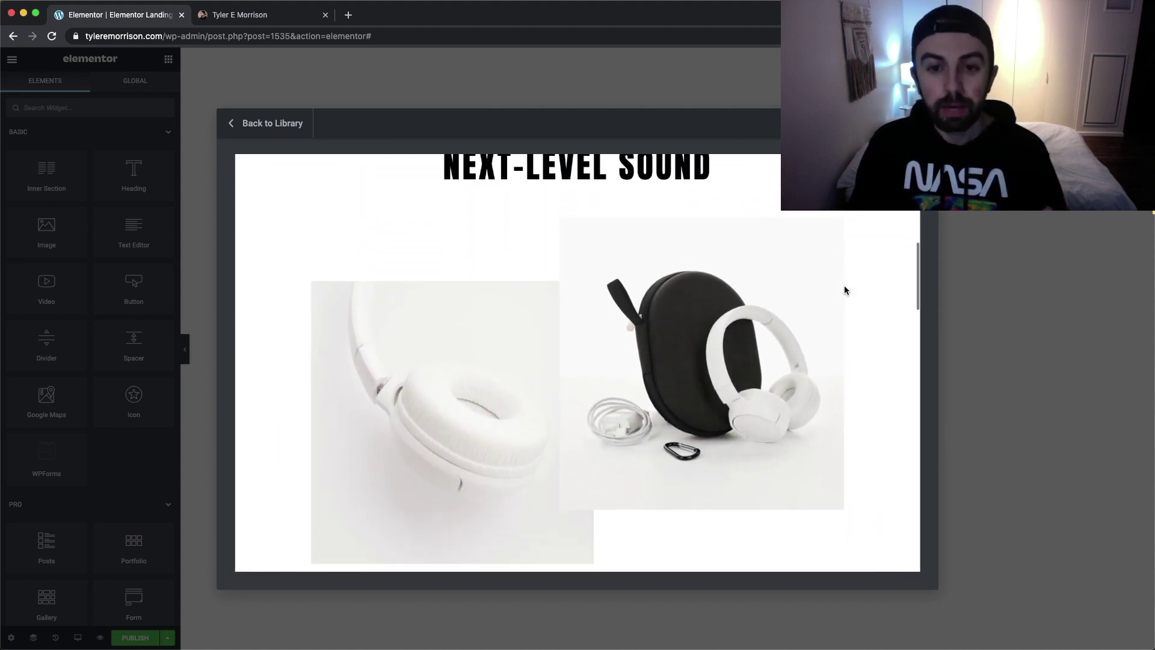
{"action": "scroll", "coordinate": [845, 290], "scroll_direction": "down", "scroll_amount": 9}
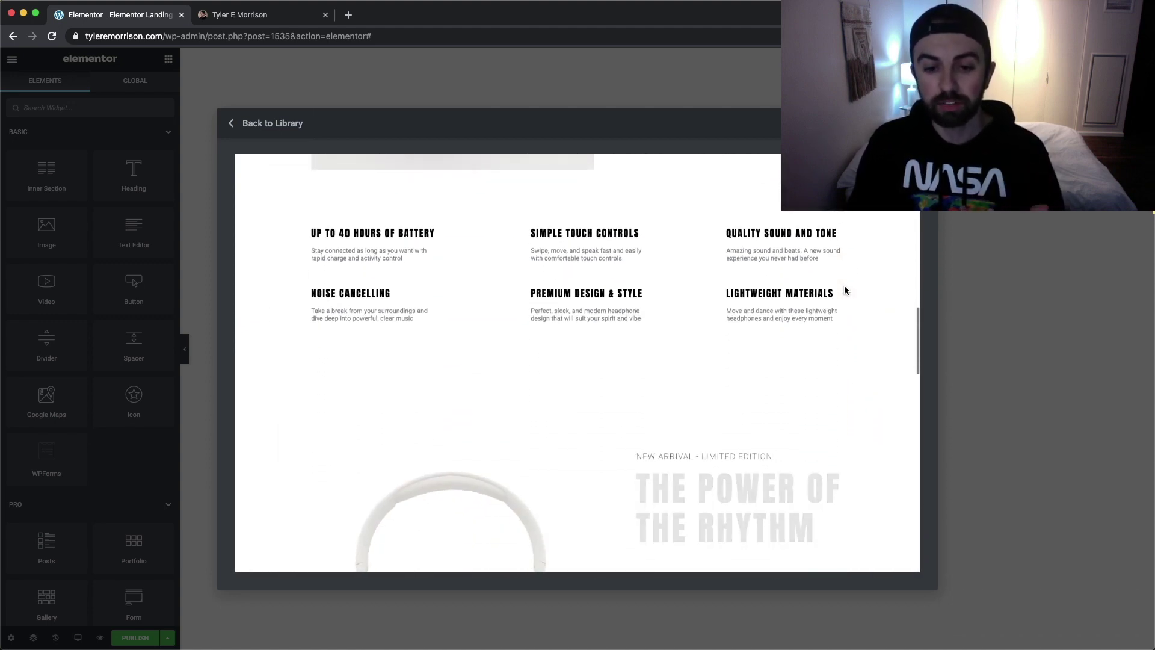
{"action": "scroll", "coordinate": [845, 290], "scroll_direction": "down", "scroll_amount": 3}
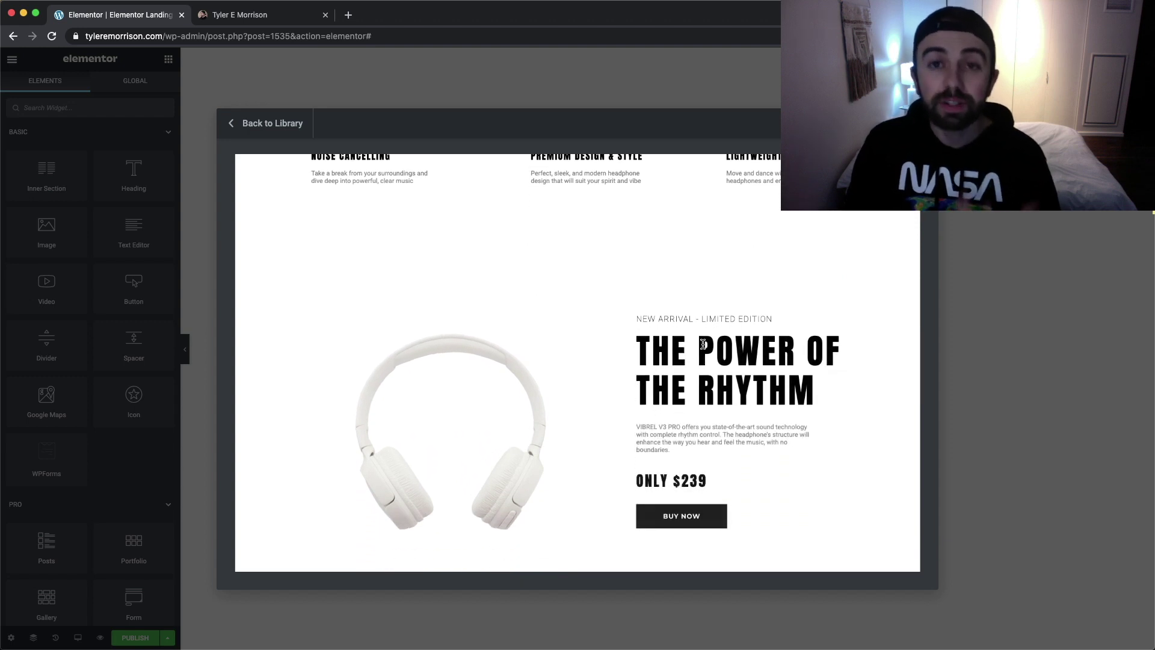
{"action": "scroll", "coordinate": [668, 355], "scroll_direction": "down", "scroll_amount": 10}
{"action": "scroll", "coordinate": [672, 352], "scroll_direction": "down", "scroll_amount": 2}
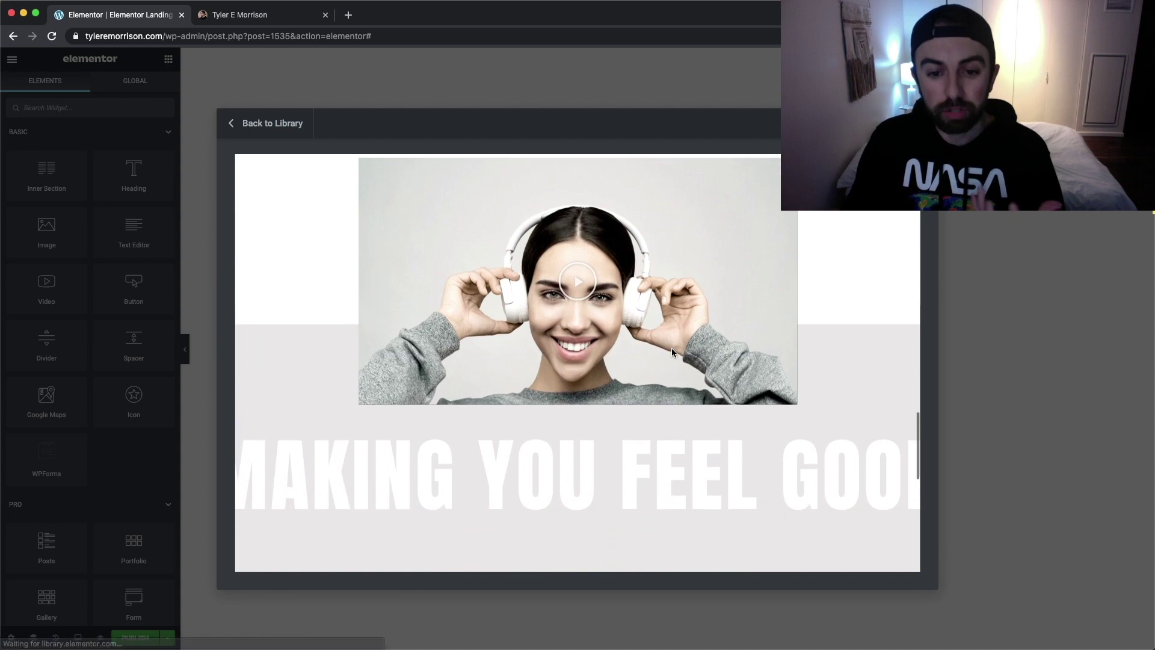
{"action": "scroll", "coordinate": [672, 352], "scroll_direction": "up", "scroll_amount": 10}
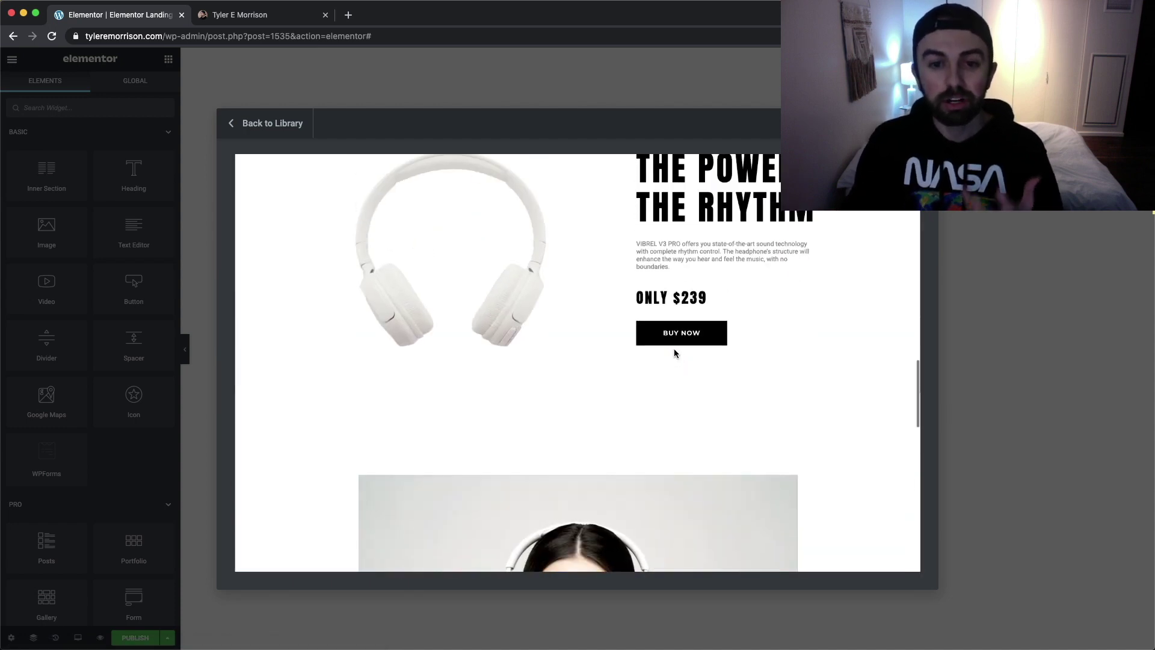
{"action": "scroll", "coordinate": [674, 352], "scroll_direction": "up", "scroll_amount": 10}
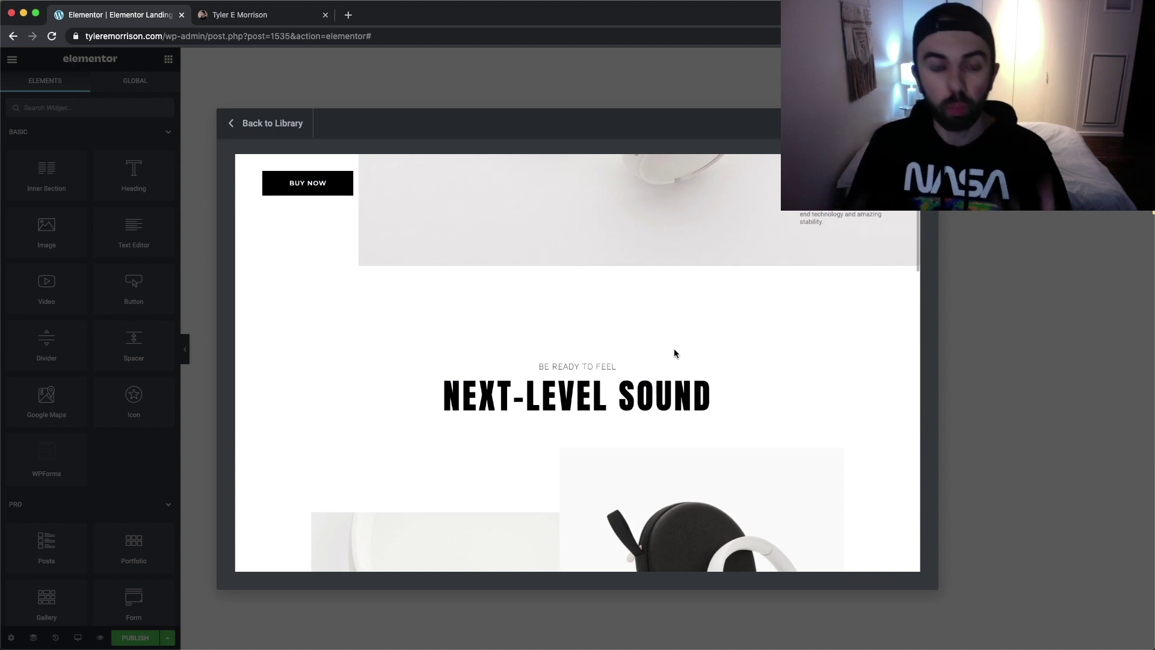
{"action": "scroll", "coordinate": [675, 353], "scroll_direction": "up", "scroll_amount": 5}
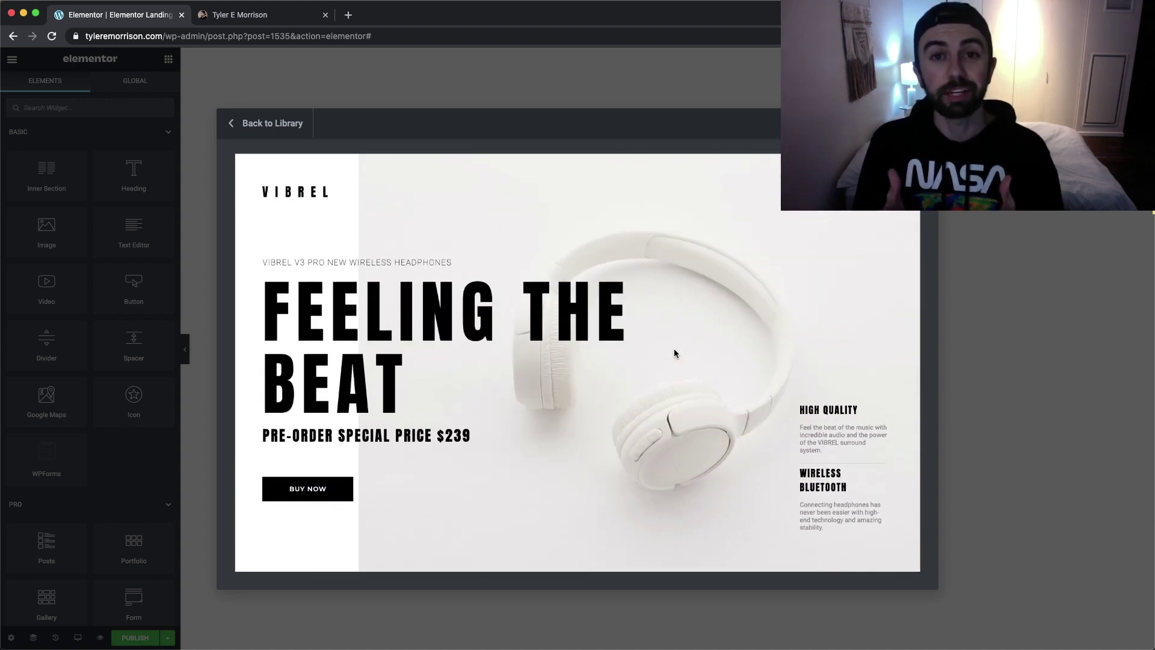
{"action": "left_click", "coordinate": [273, 123]}
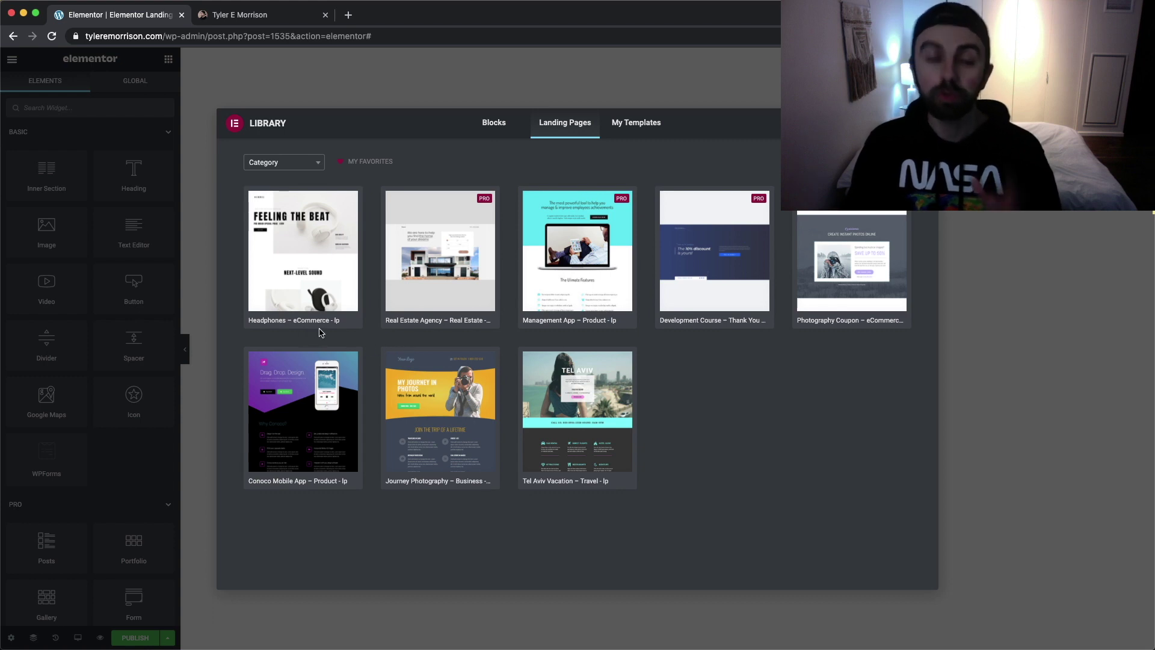
Preview the Real Estate Agency landing page template, examining its sign-up form and layout down to the footer.
{"action": "mouse_move", "coordinate": [282, 199]}
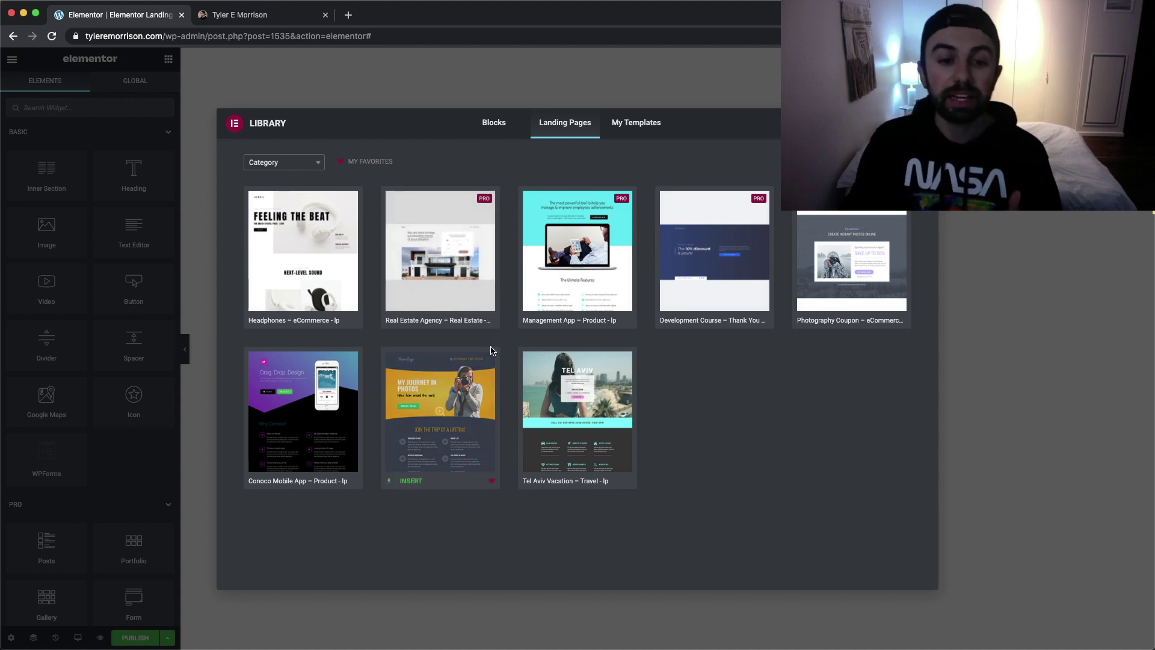
{"action": "left_click", "coordinate": [464, 260]}
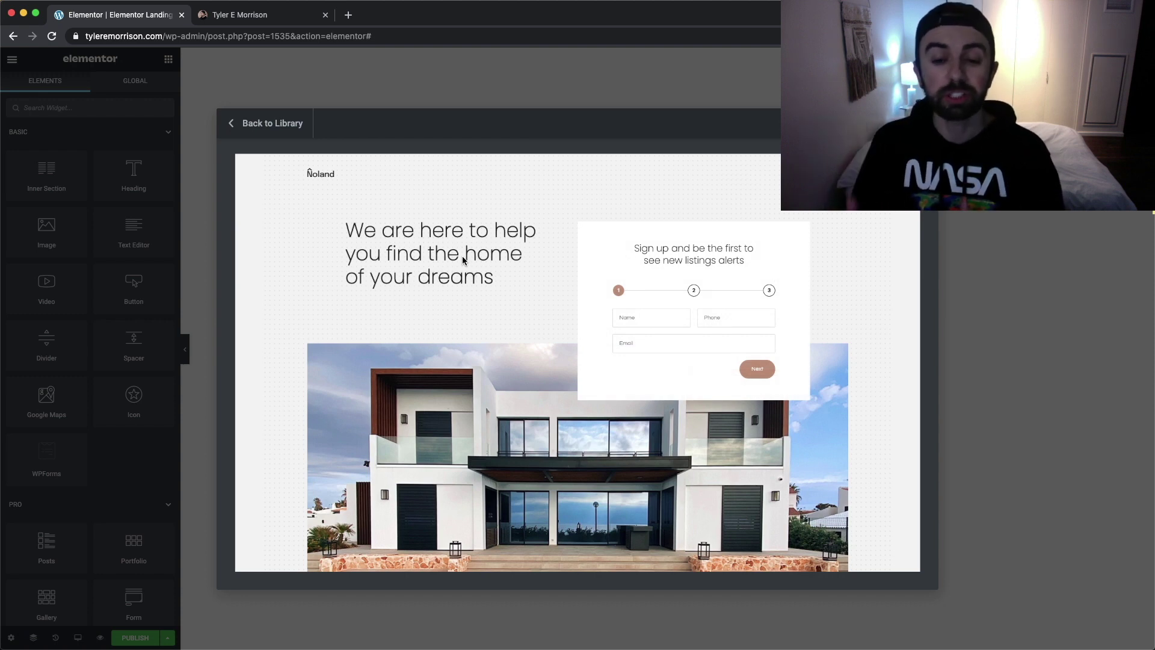
{"action": "scroll", "coordinate": [290, 205], "scroll_direction": "up", "scroll_amount": 5}
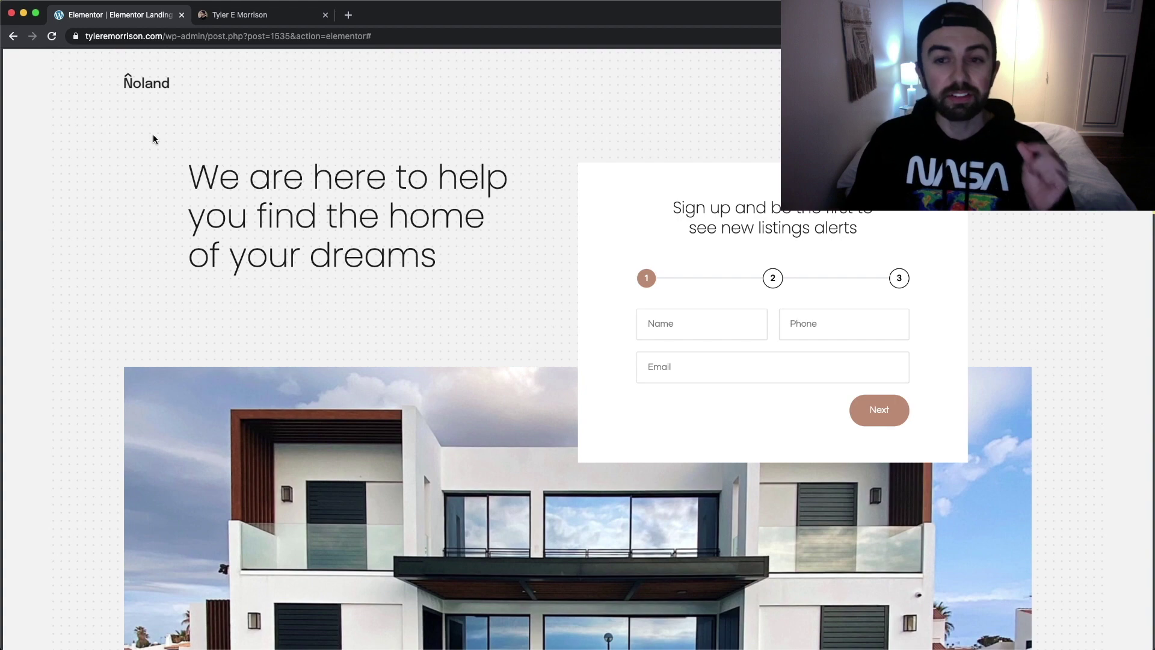
{"action": "scroll", "coordinate": [184, 142], "scroll_direction": "down", "scroll_amount": 5}
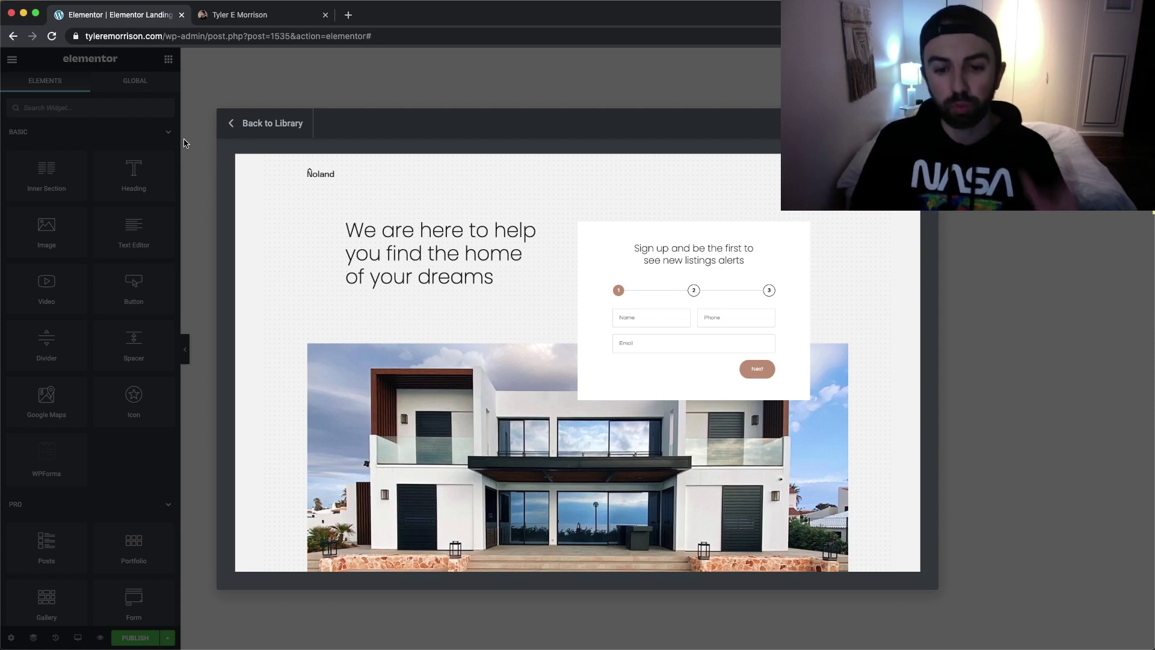
{"action": "scroll", "coordinate": [281, 192], "scroll_direction": "down", "scroll_amount": 2}
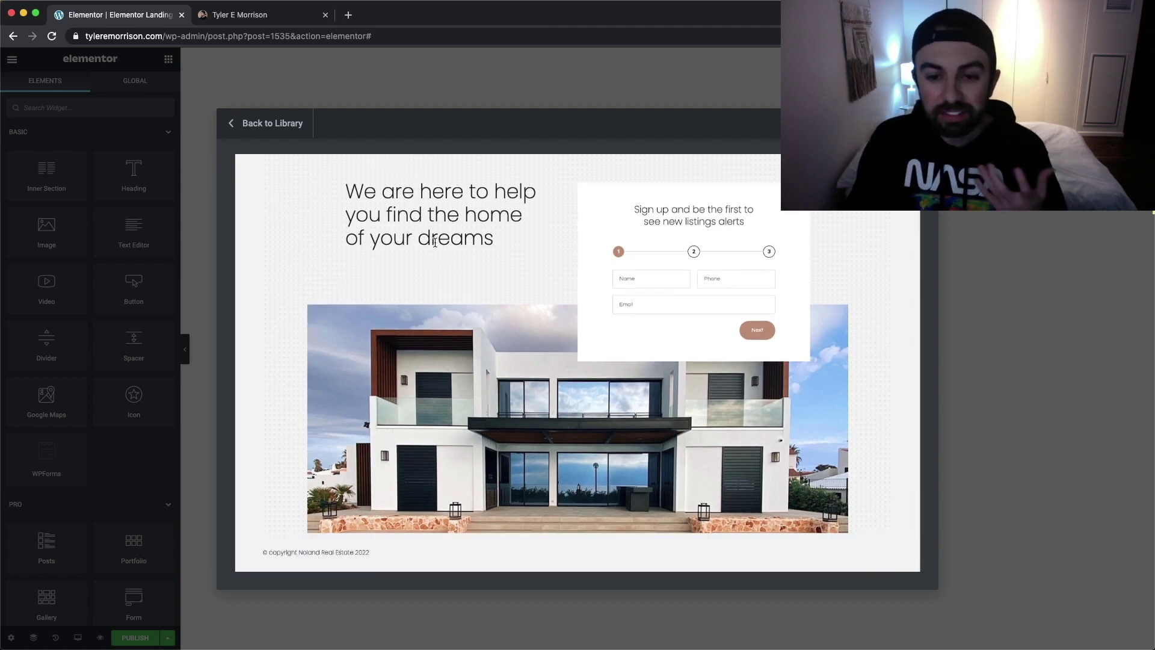
Look over the Real Estate Agency template's headline, sign-up form, image and footer once more and return to the library.
{"action": "scroll", "coordinate": [543, 256], "scroll_direction": "up", "scroll_amount": 2}
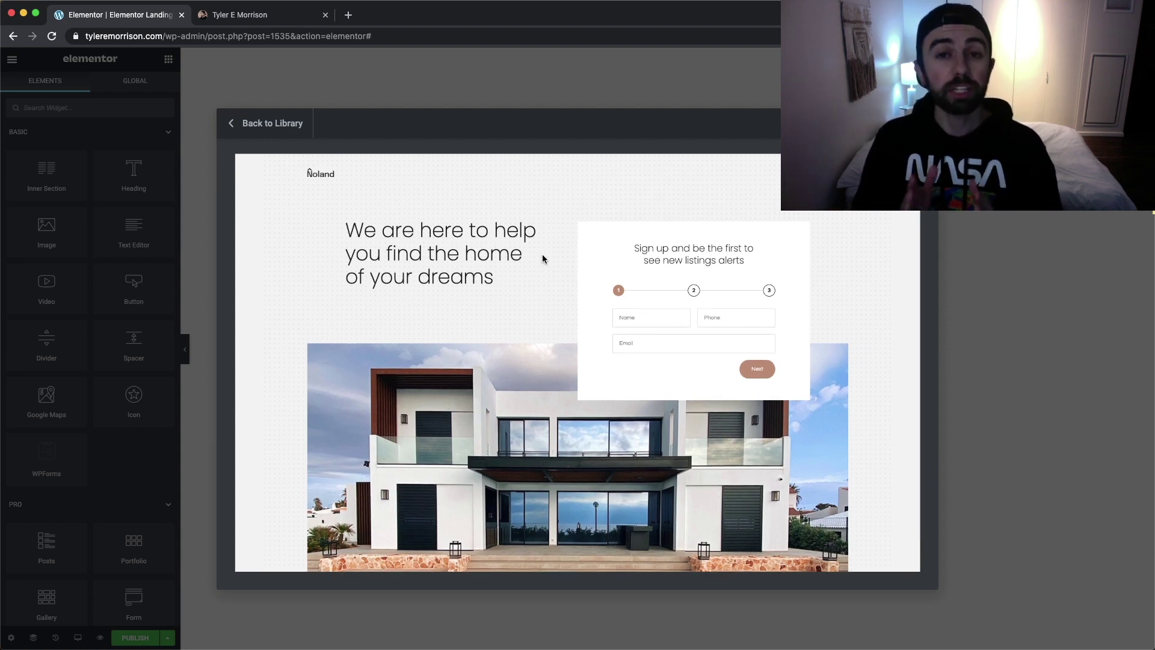
{"action": "scroll", "coordinate": [551, 236], "scroll_direction": "down", "scroll_amount": 2}
{"action": "scroll", "coordinate": [551, 235], "scroll_direction": "up", "scroll_amount": 2}
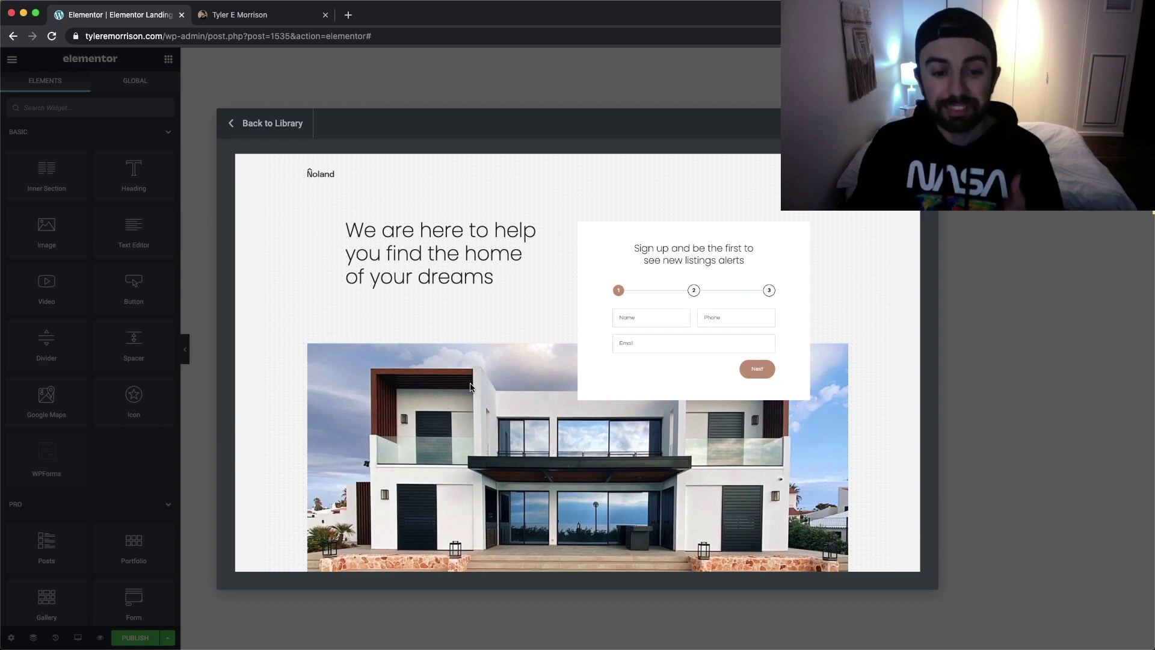
{"action": "scroll", "coordinate": [404, 373], "scroll_direction": "down", "scroll_amount": 2}
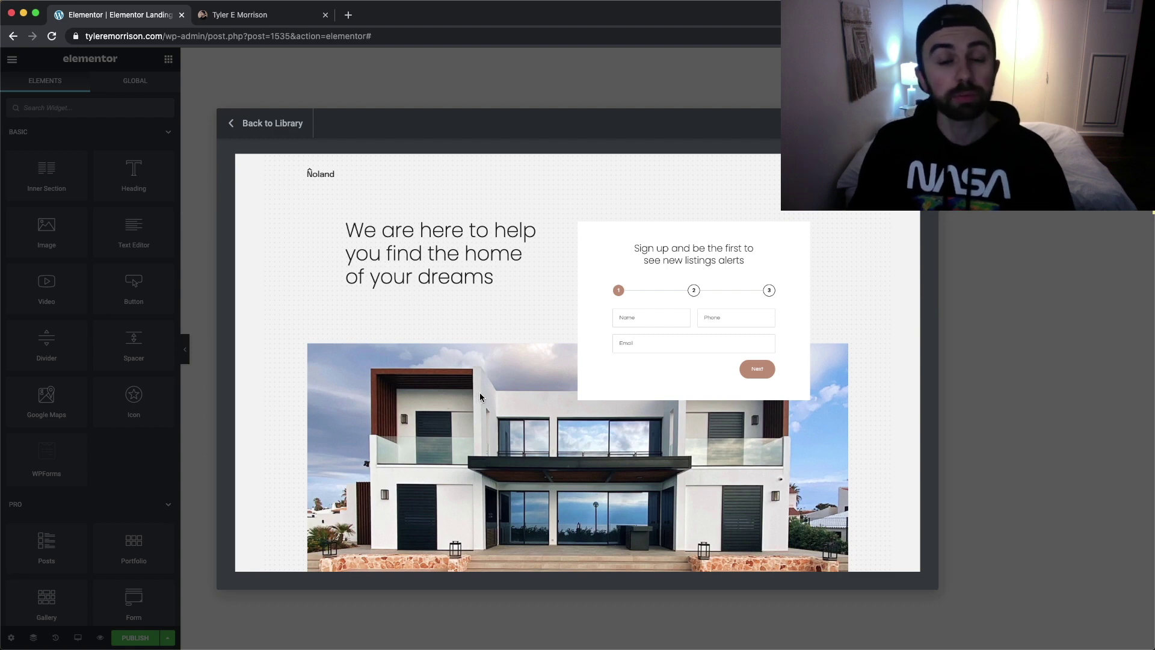
{"action": "scroll", "coordinate": [486, 395], "scroll_direction": "down", "scroll_amount": 2}
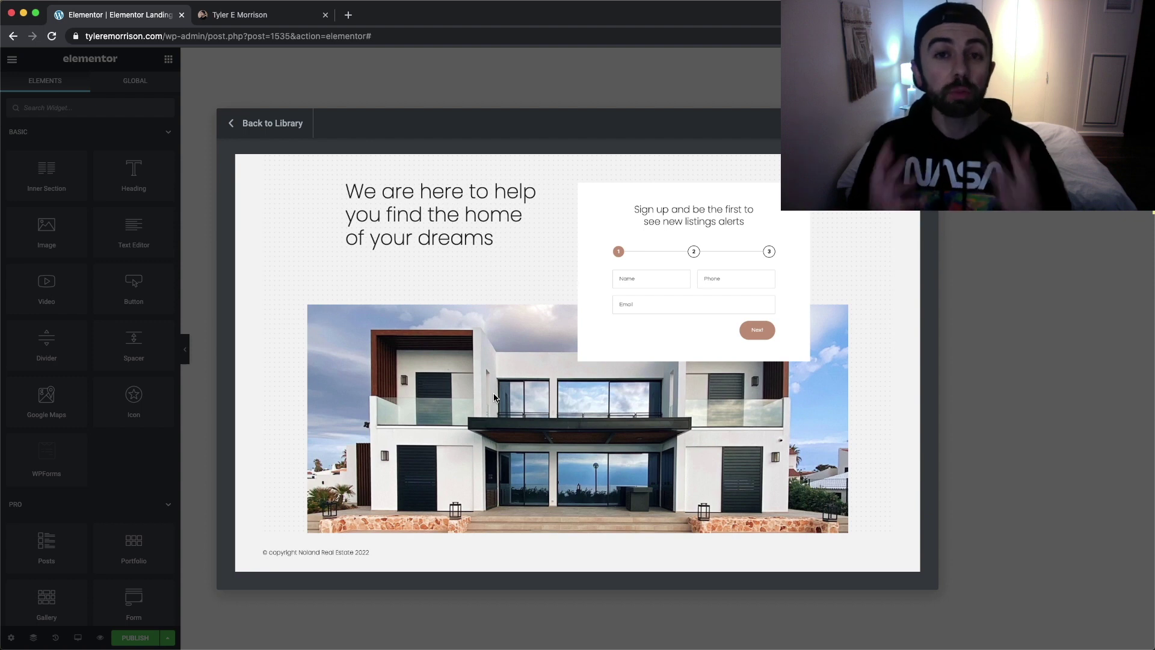
{"action": "scroll", "coordinate": [579, 366], "scroll_direction": "up", "scroll_amount": 2}
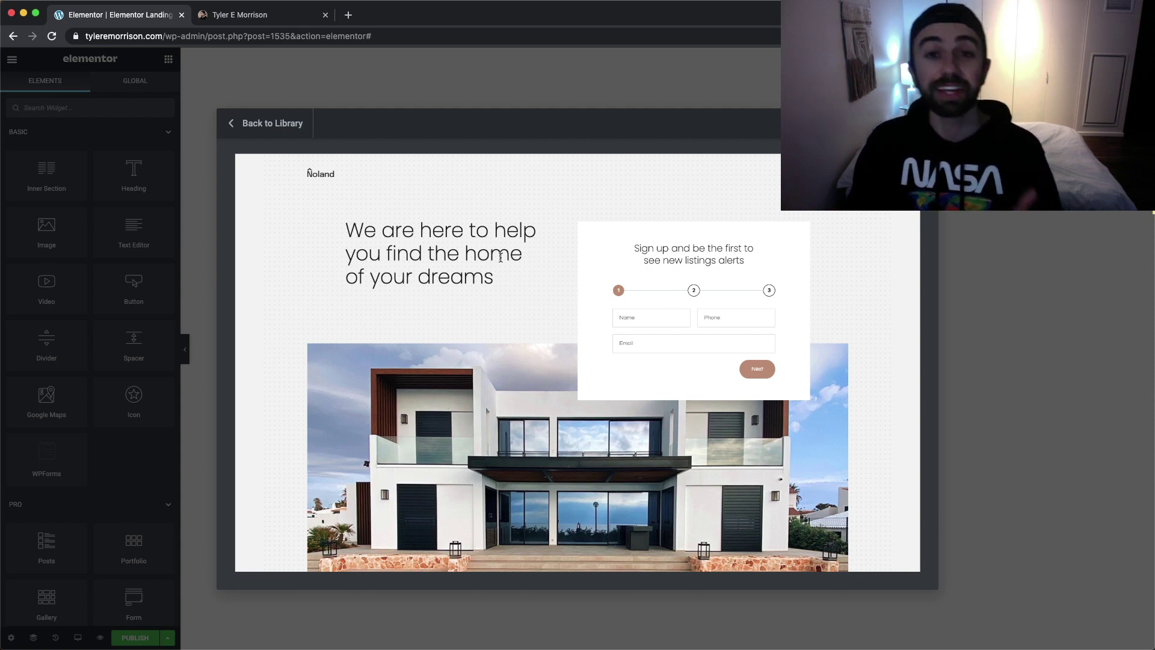
{"action": "left_click", "coordinate": [257, 120]}
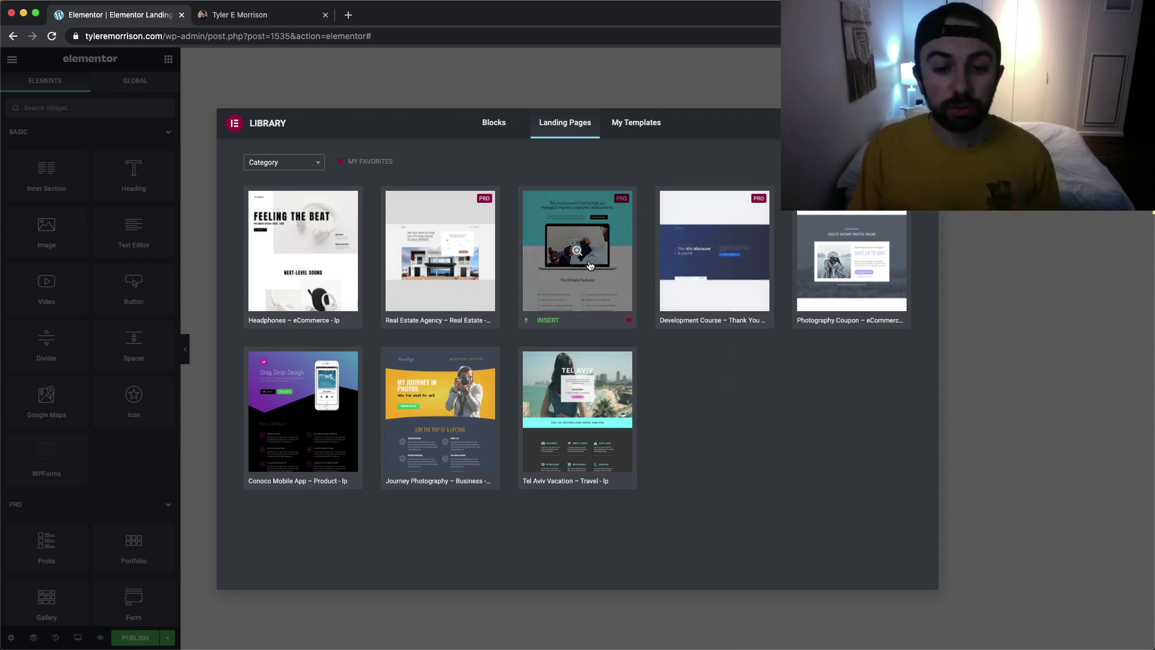
Preview the Management App product template down past its features section, and preview the Development Course thank-you template.
{"action": "left_click", "coordinate": [579, 244]}
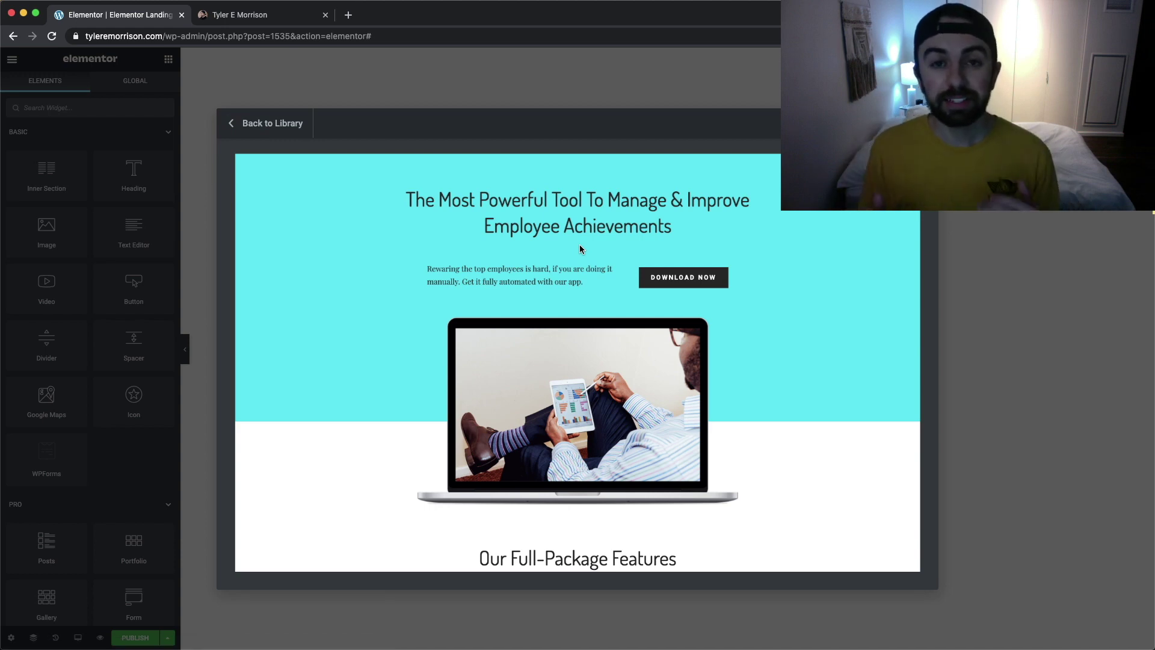
{"action": "scroll", "coordinate": [648, 305], "scroll_direction": "down", "scroll_amount": 4}
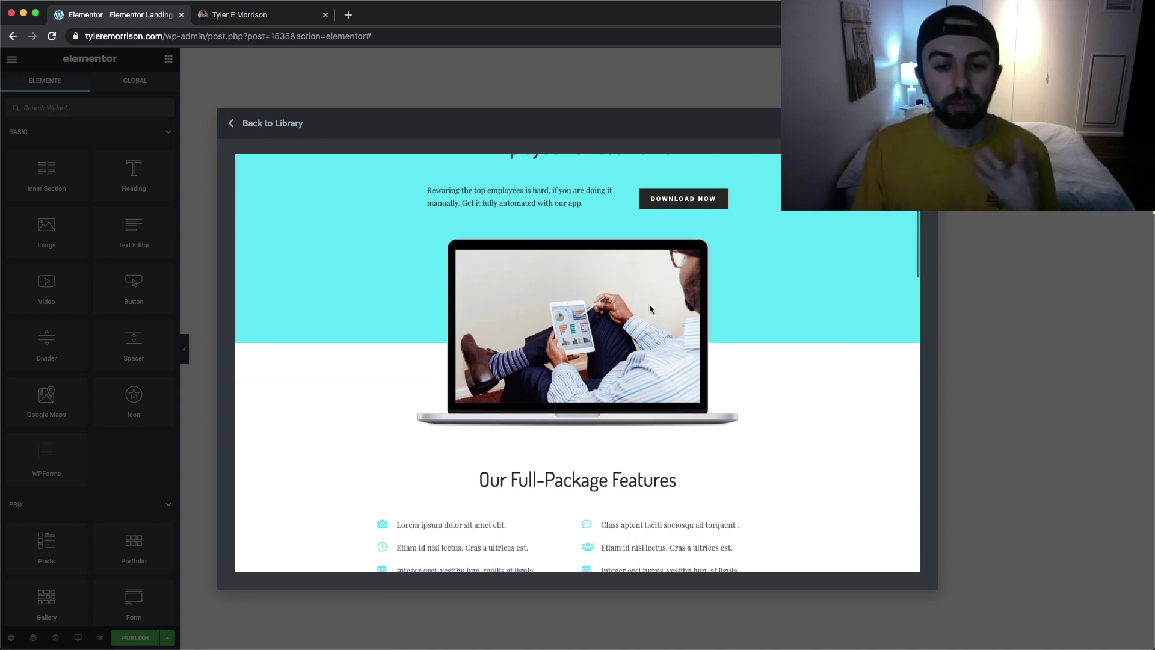
{"action": "scroll", "coordinate": [650, 309], "scroll_direction": "down", "scroll_amount": 2}
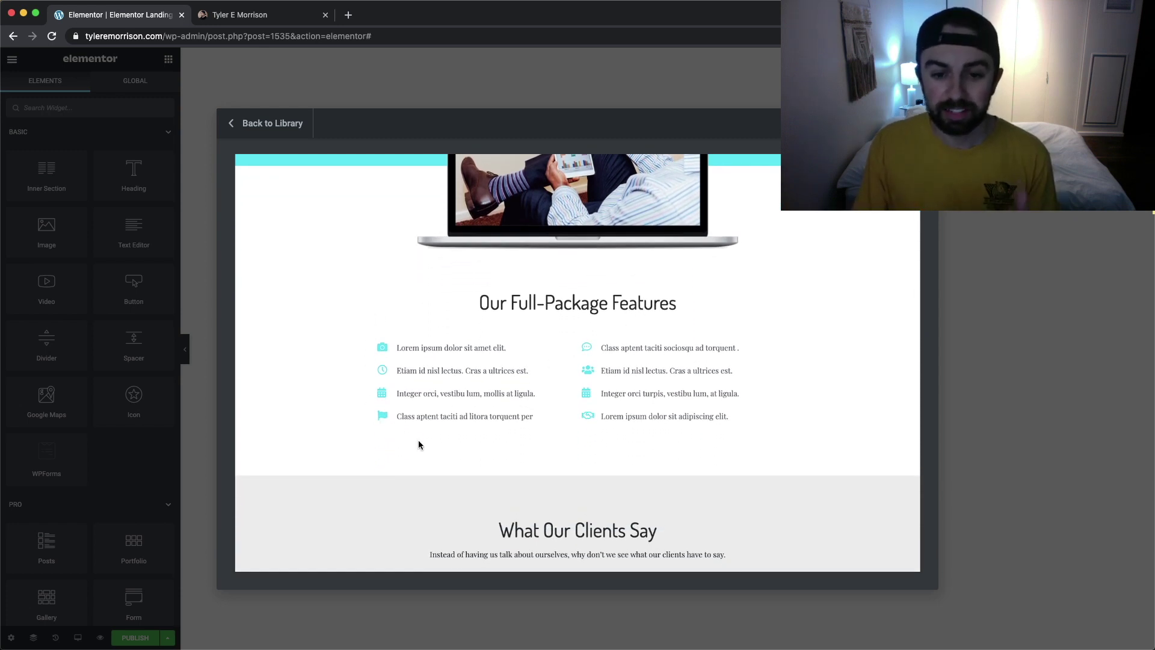
{"action": "scroll", "coordinate": [604, 326], "scroll_direction": "up", "scroll_amount": 2}
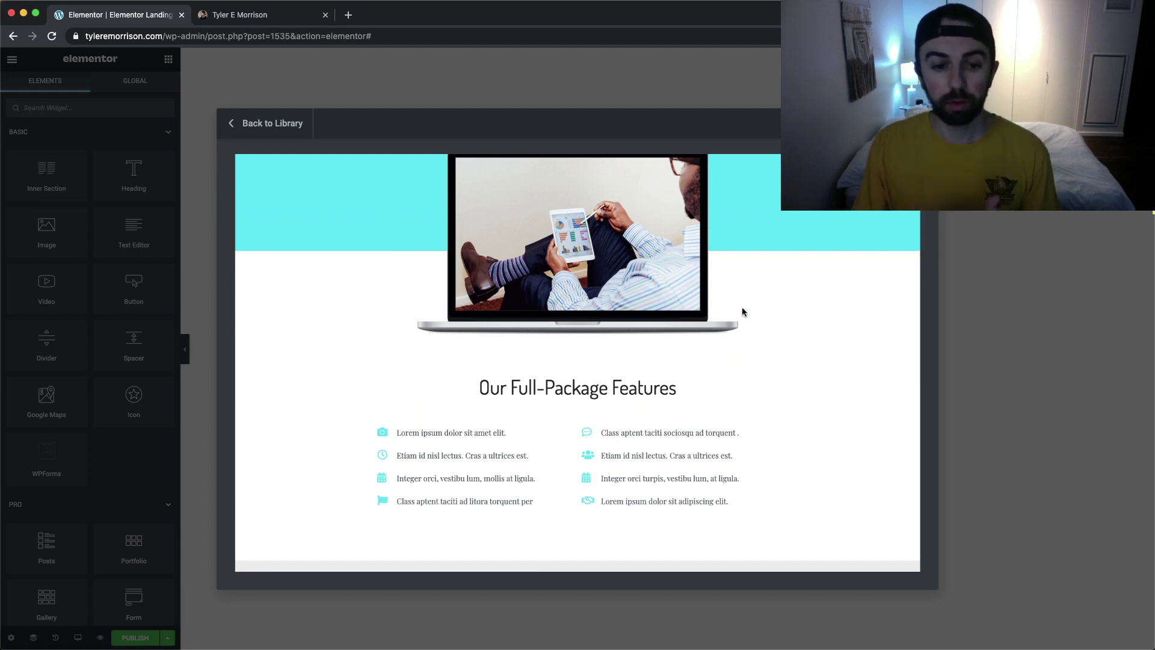
{"action": "scroll", "coordinate": [740, 309], "scroll_direction": "down", "scroll_amount": 3}
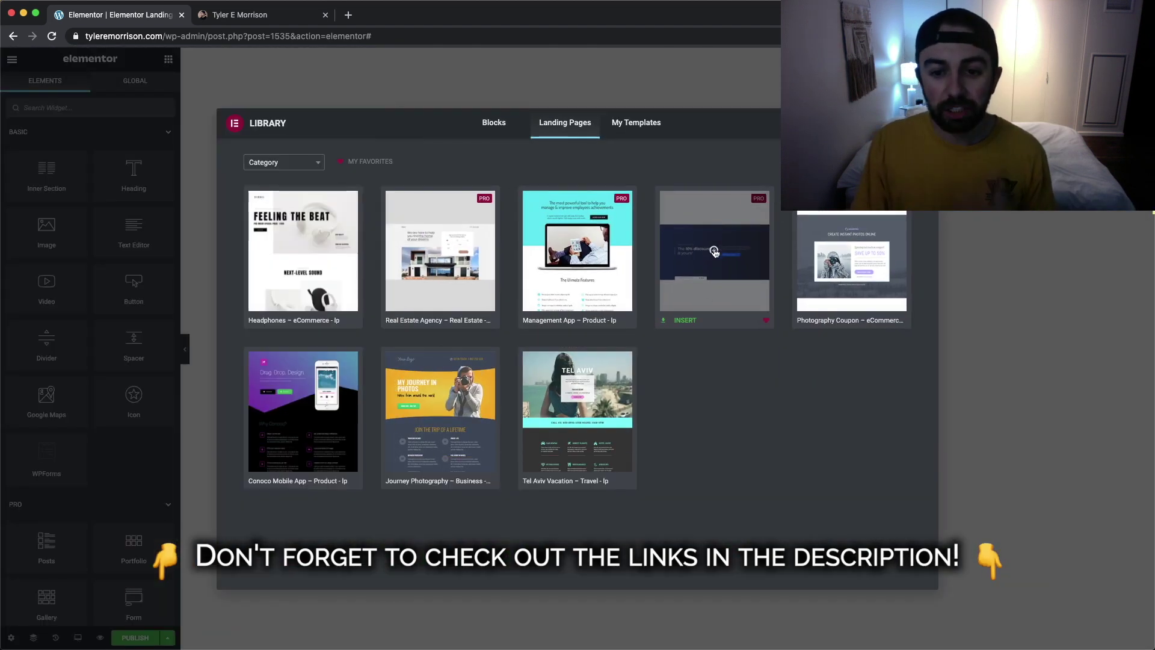
{"action": "left_click", "coordinate": [568, 369]}
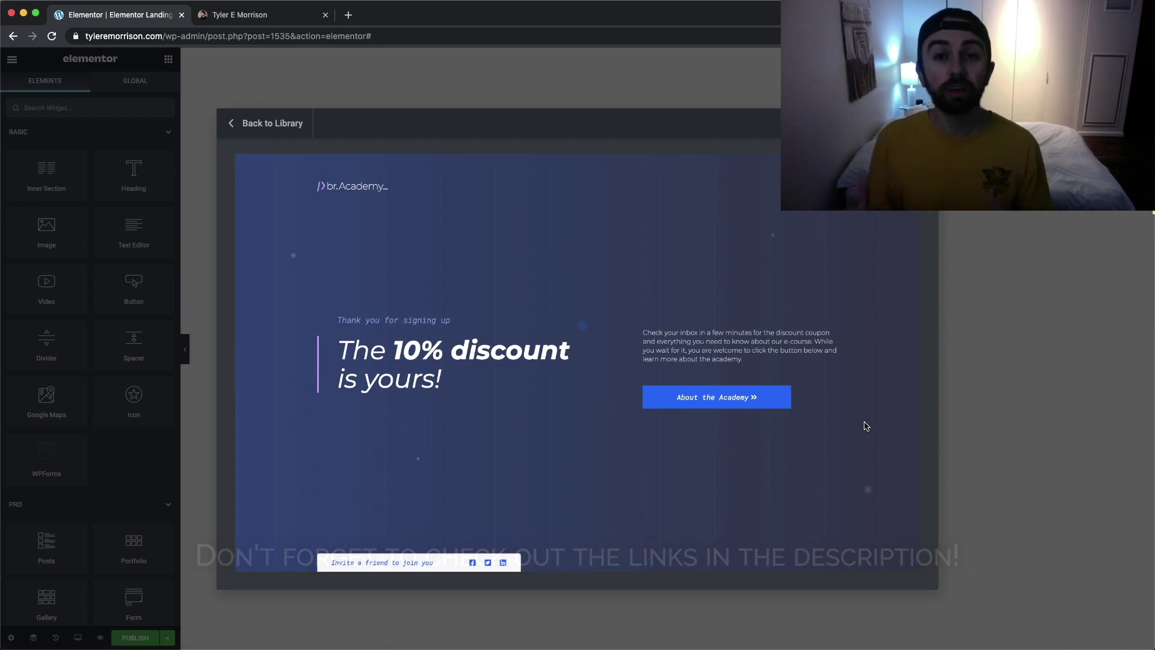
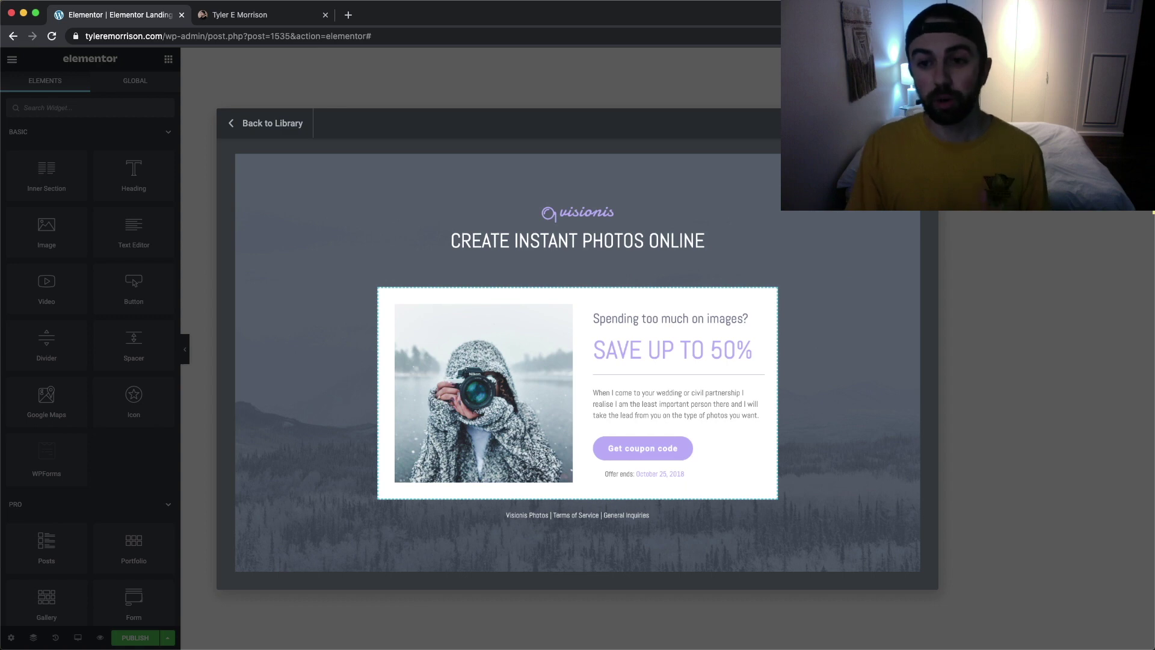
Insert the previewed Photography Coupon – eCommerce template into the landing page.
{"action": "left_click", "coordinate": [901, 124]}
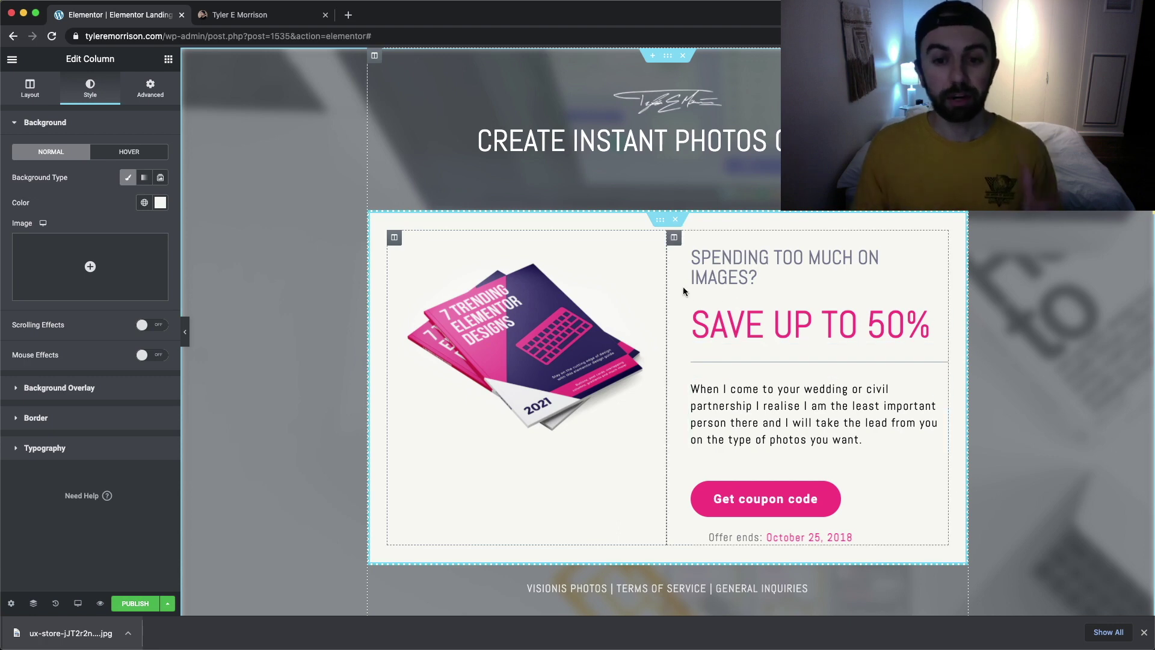
Review the layout settings of the ebook image column and the background and border styles of the surrounding inner section.
{"action": "left_click", "coordinate": [659, 223]}
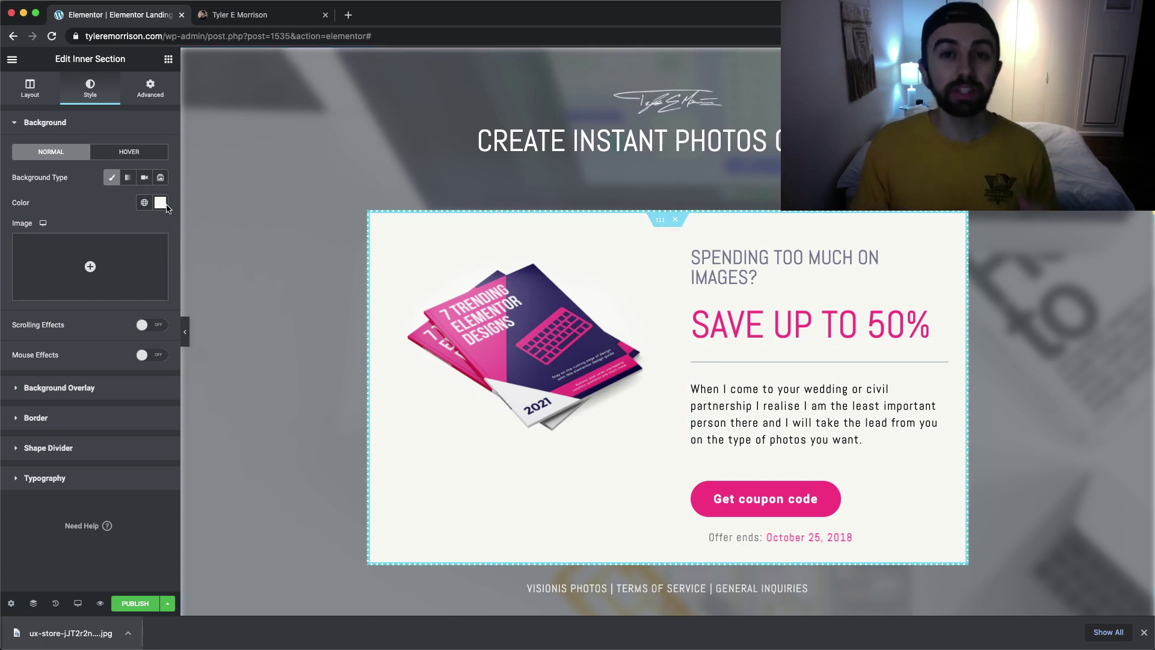
{"action": "left_click", "coordinate": [417, 406]}
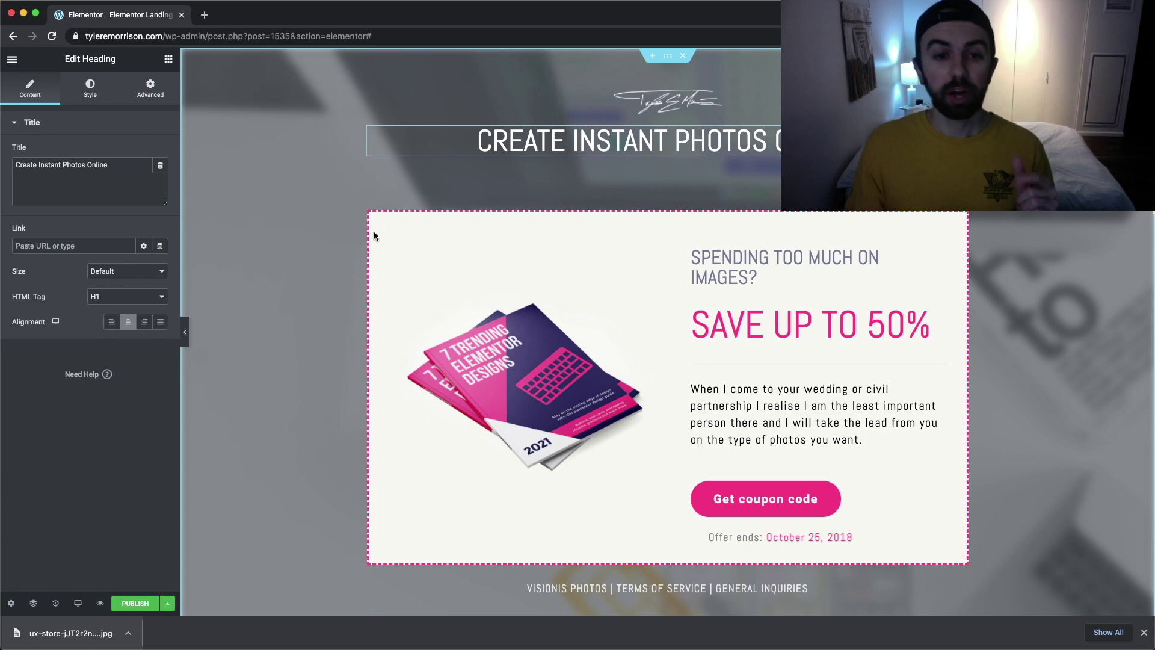
{"action": "left_click", "coordinate": [394, 237]}
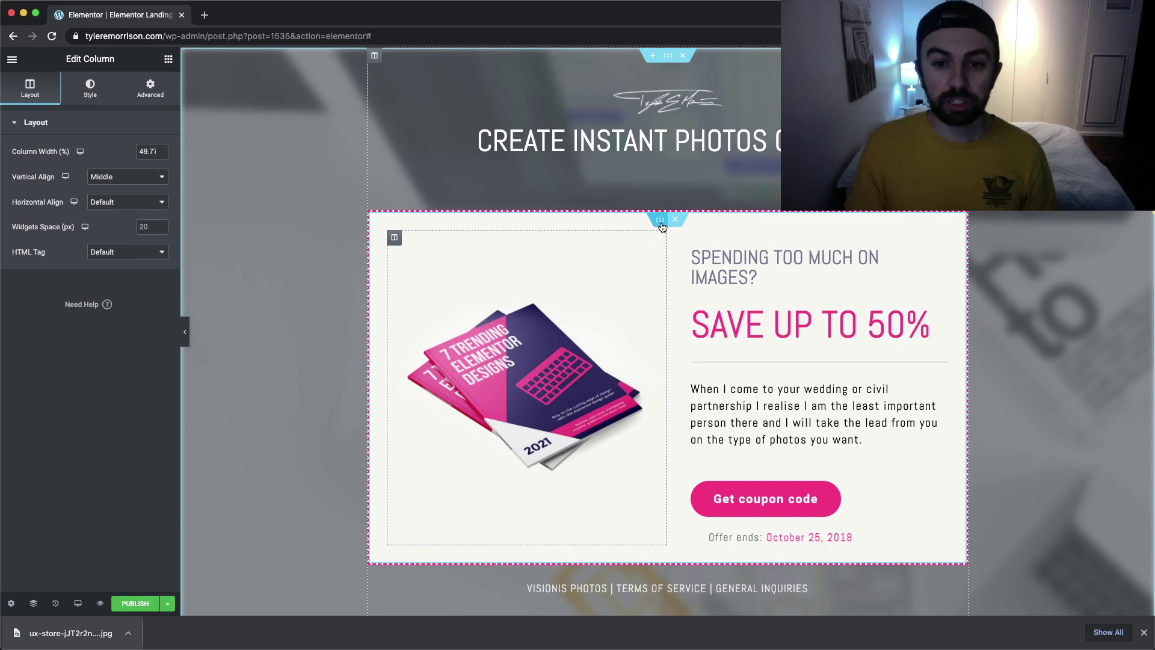
{"action": "left_click", "coordinate": [661, 223]}
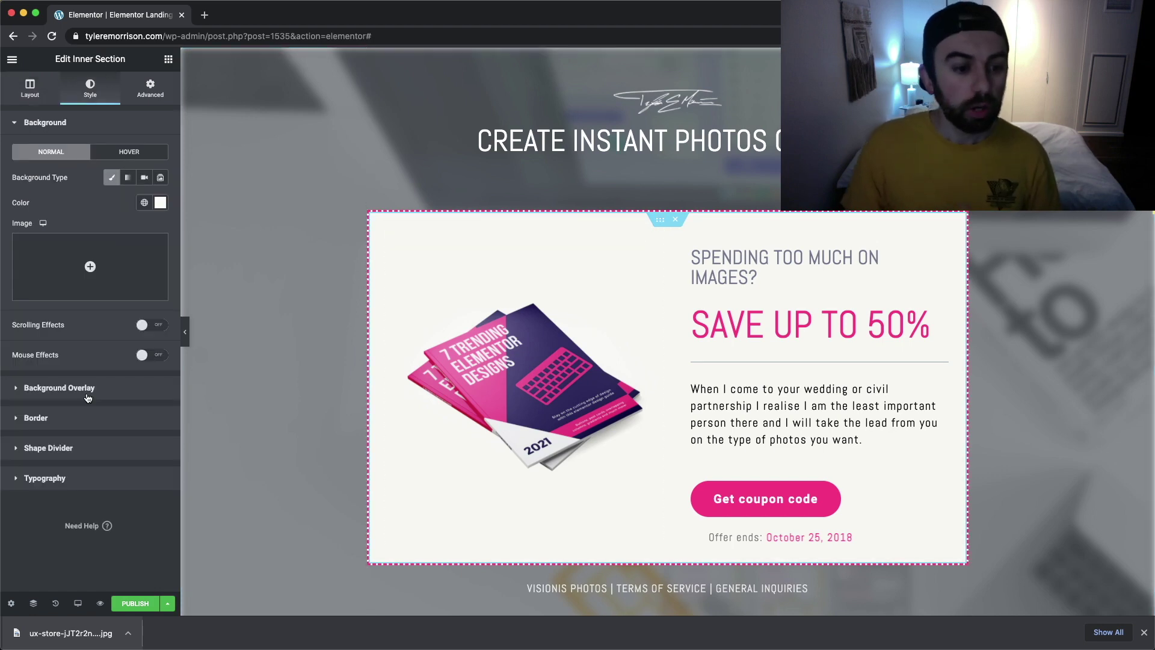
{"action": "left_click", "coordinate": [38, 420]}
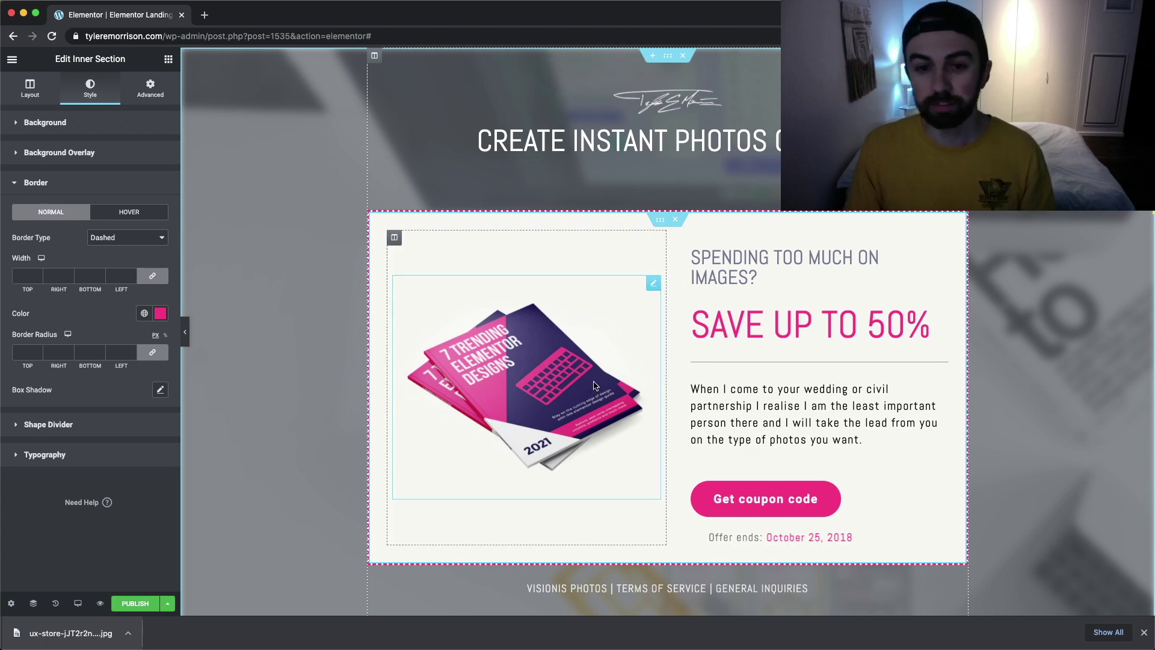
{"action": "left_click", "coordinate": [960, 576]}
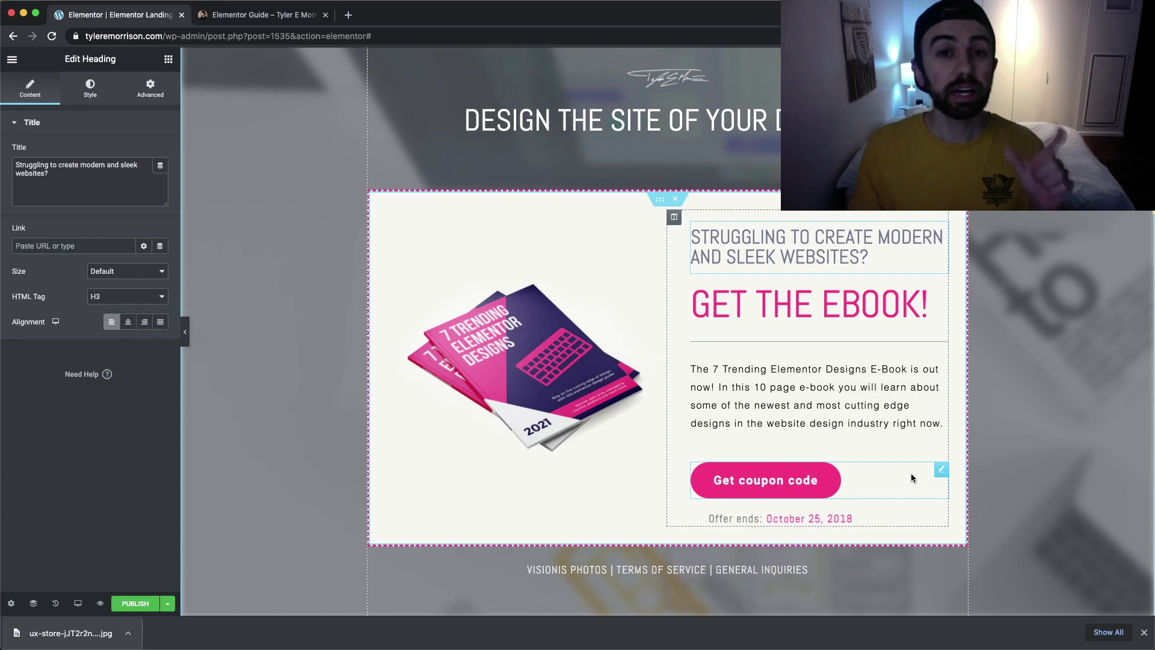
Change the text of the pink call-to-action button below the ebook description to "Download FREE Today!".
{"action": "left_click", "coordinate": [942, 468]}
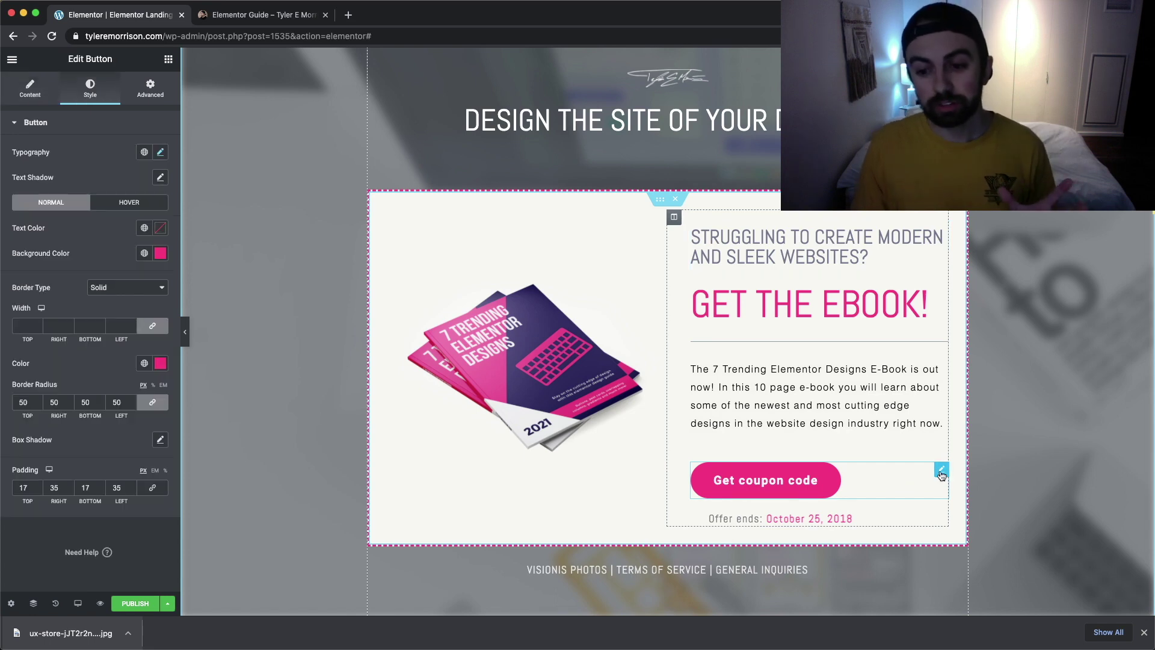
{"action": "left_click", "coordinate": [36, 88]}
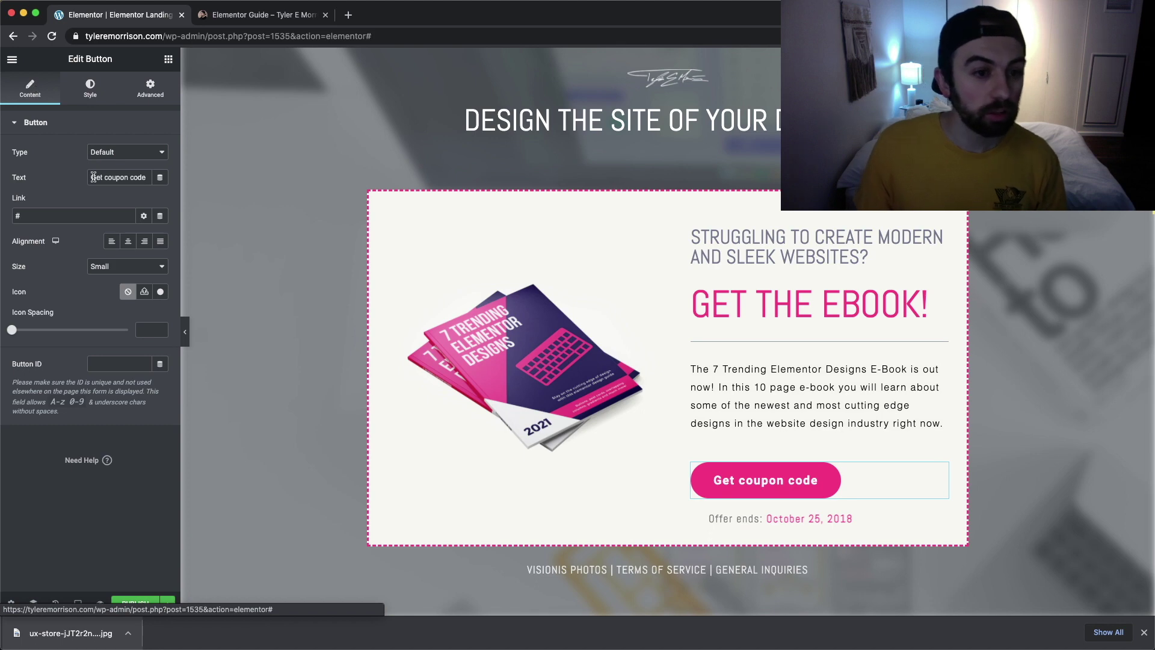
{"action": "left_click_drag", "start_coordinate": [92, 177], "coordinate": [145, 178]}
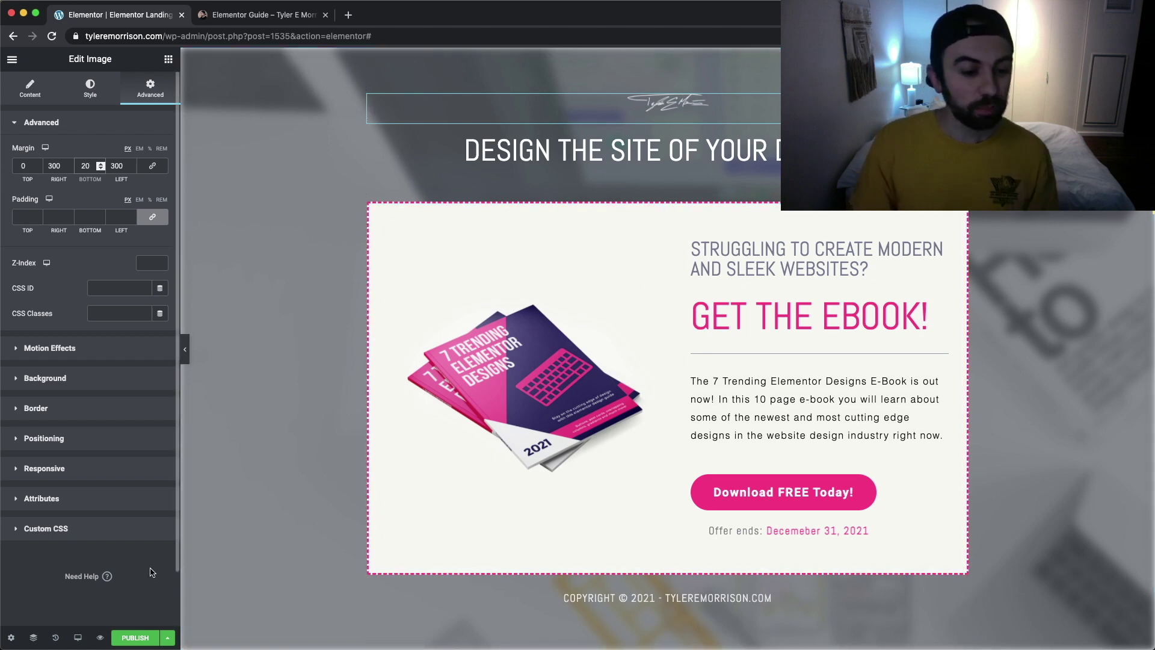
Publish the finished ebook landing page and open the live page in a new tab.
{"action": "left_click", "coordinate": [137, 637]}
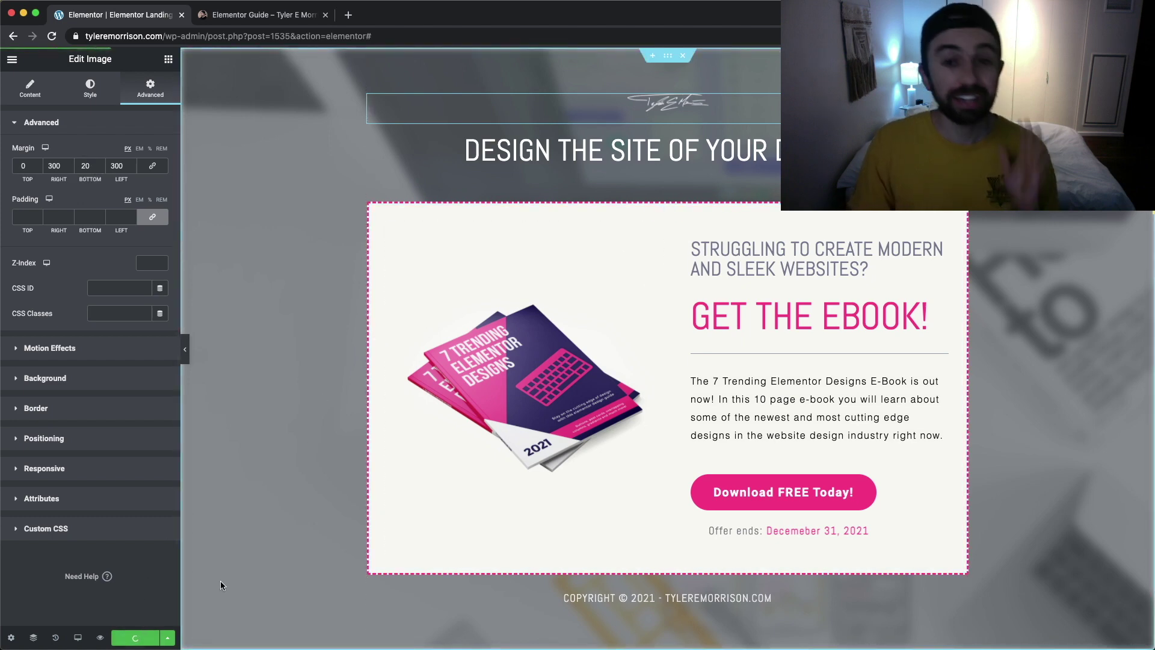
{"action": "left_click", "coordinate": [149, 606]}
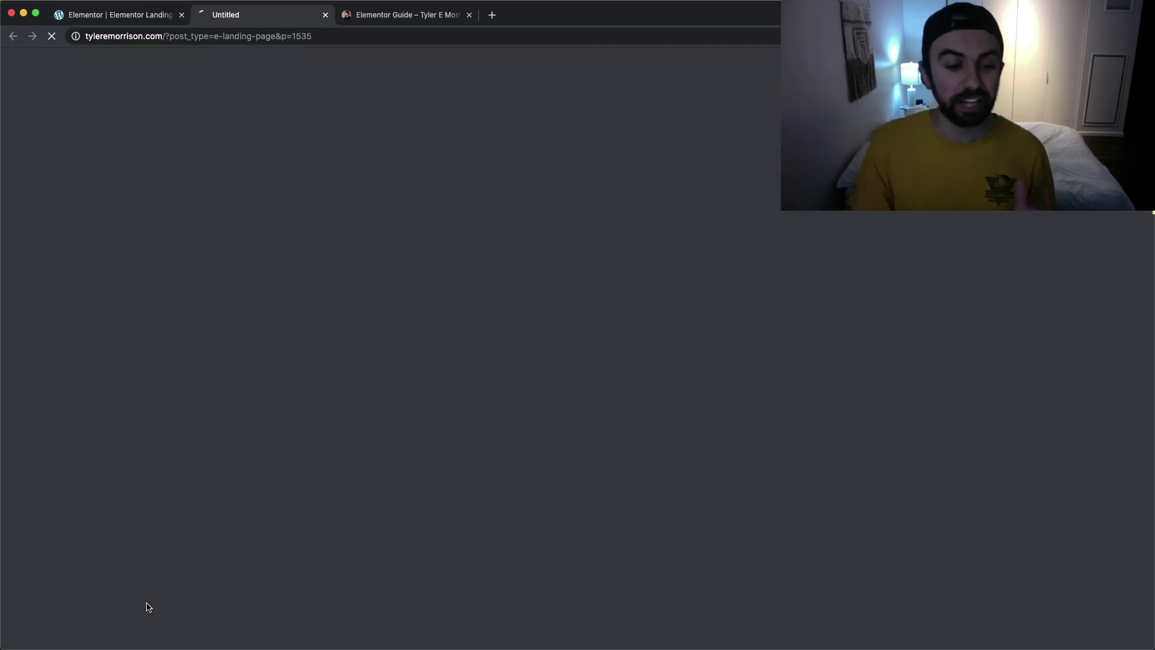